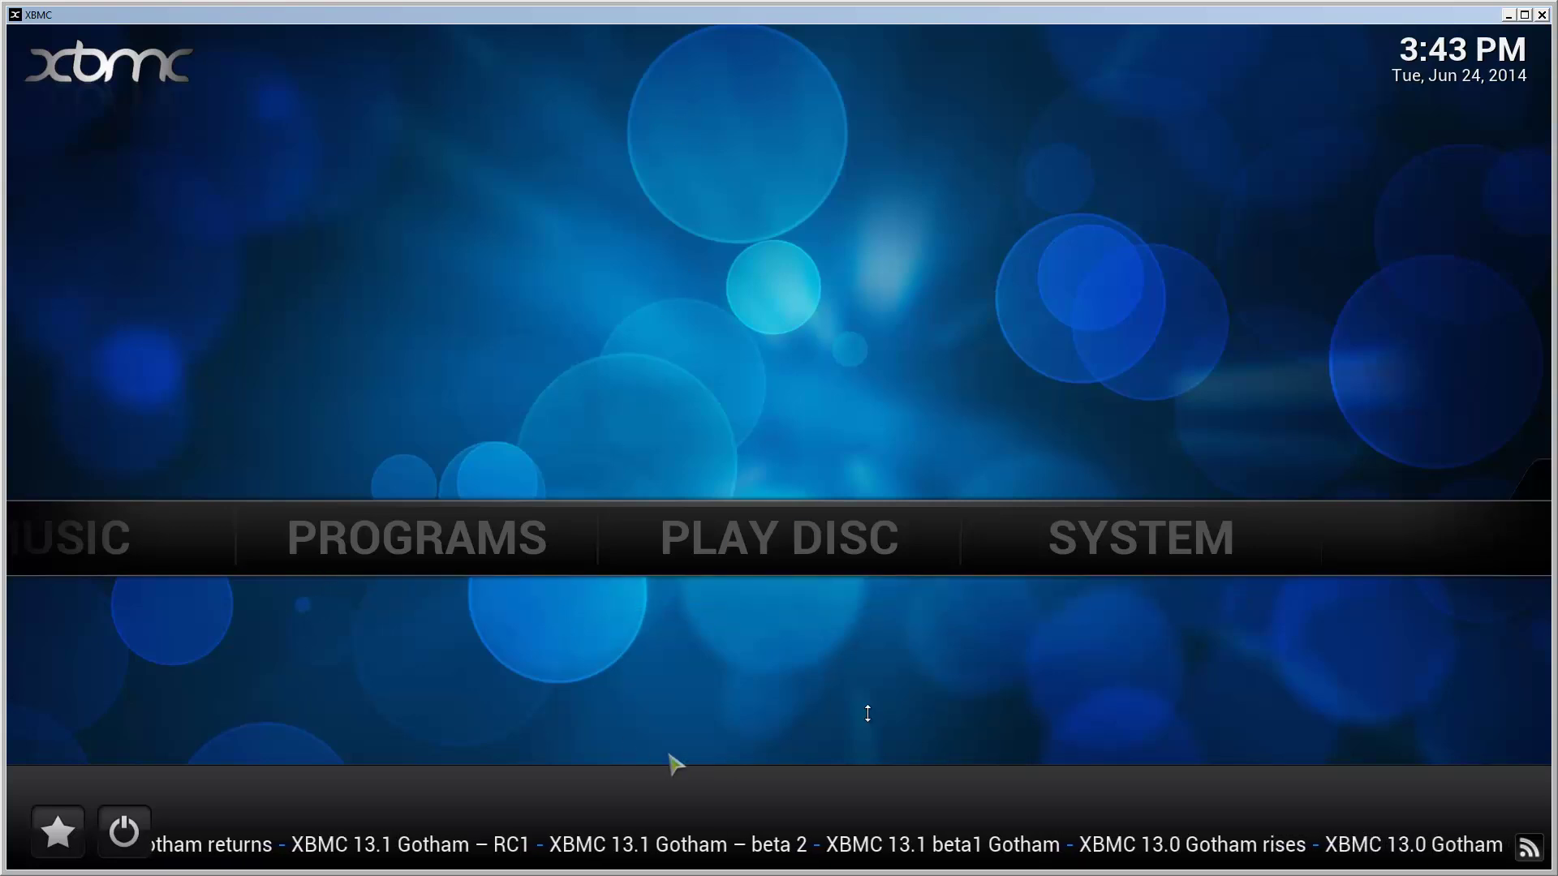
# Reveal the SYSTEM options (Settings, File manager, Profiles, System info) on the home menu.
pyautogui.moveTo(877, 568)
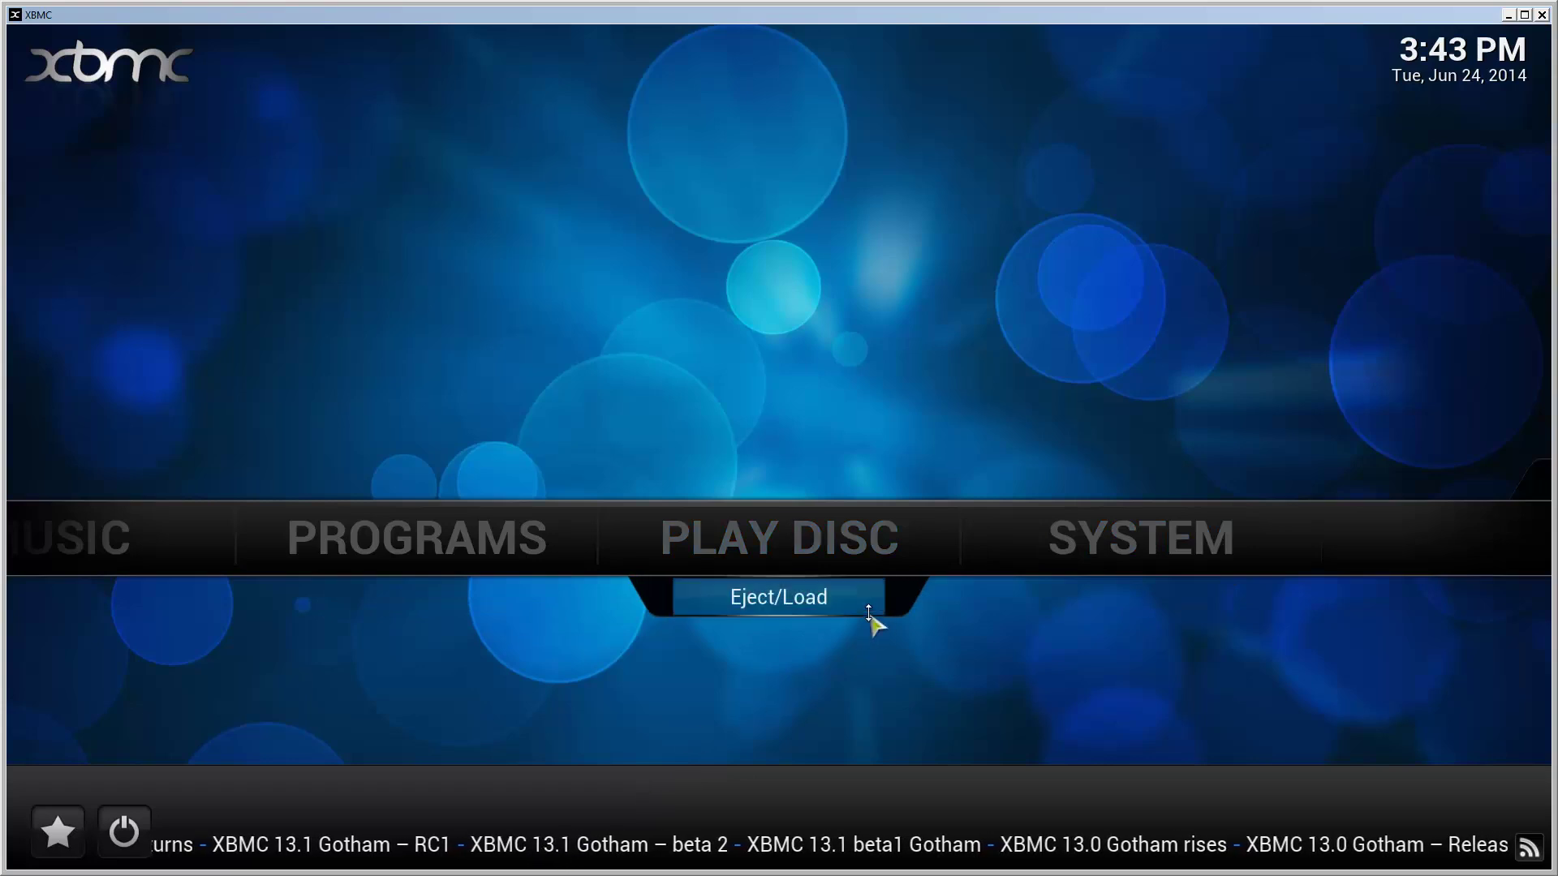
pyautogui.moveTo(1078, 529)
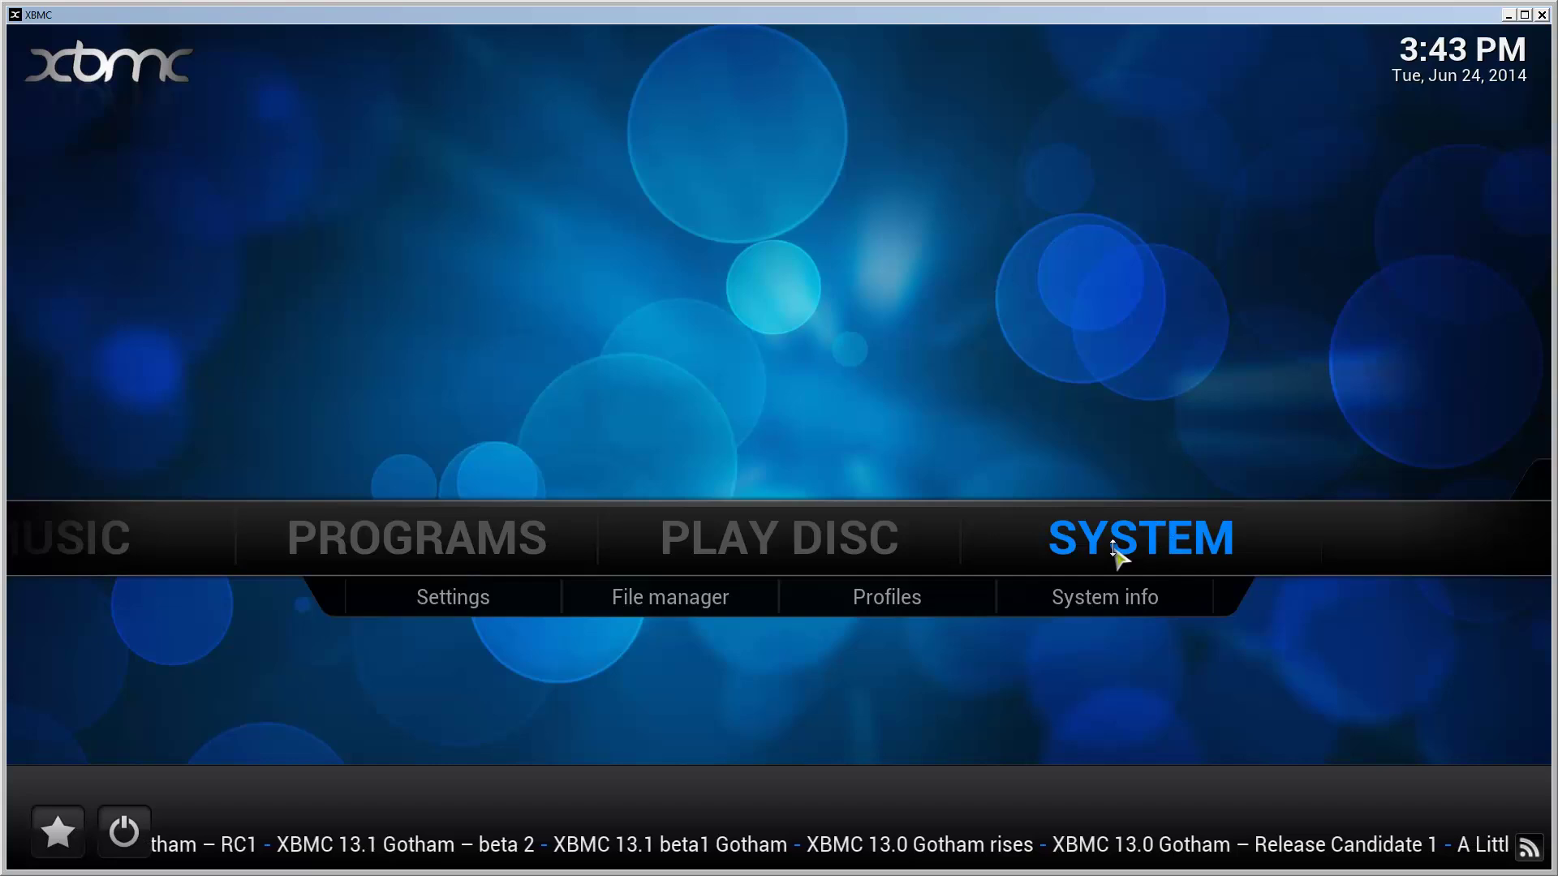
pyautogui.click(707, 617)
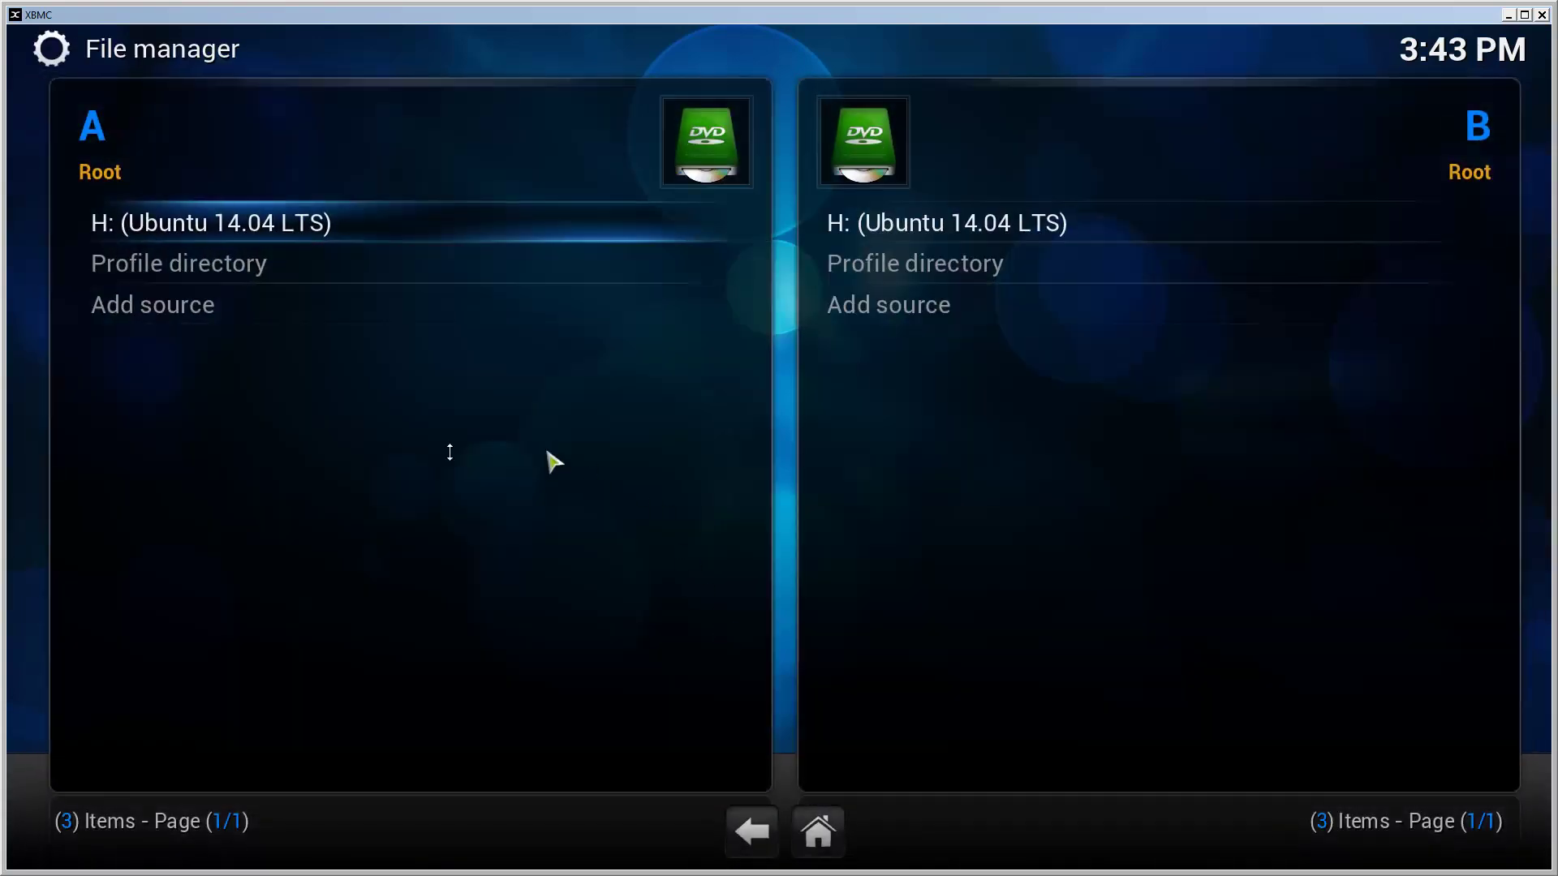
pyautogui.click(213, 313)
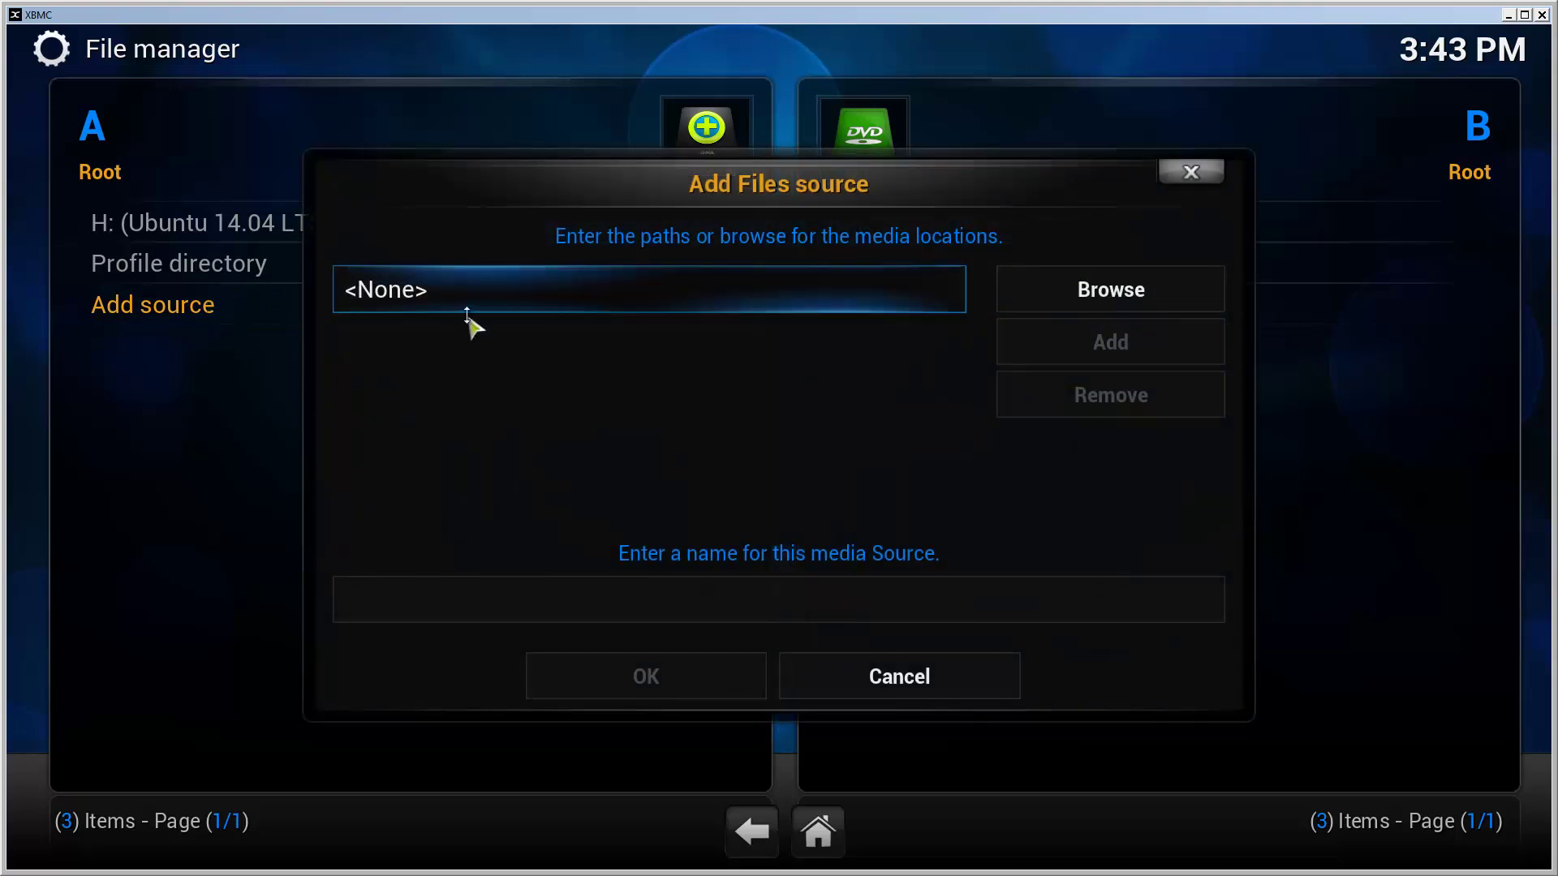
pyautogui.click(487, 290)
pyautogui.write('http')
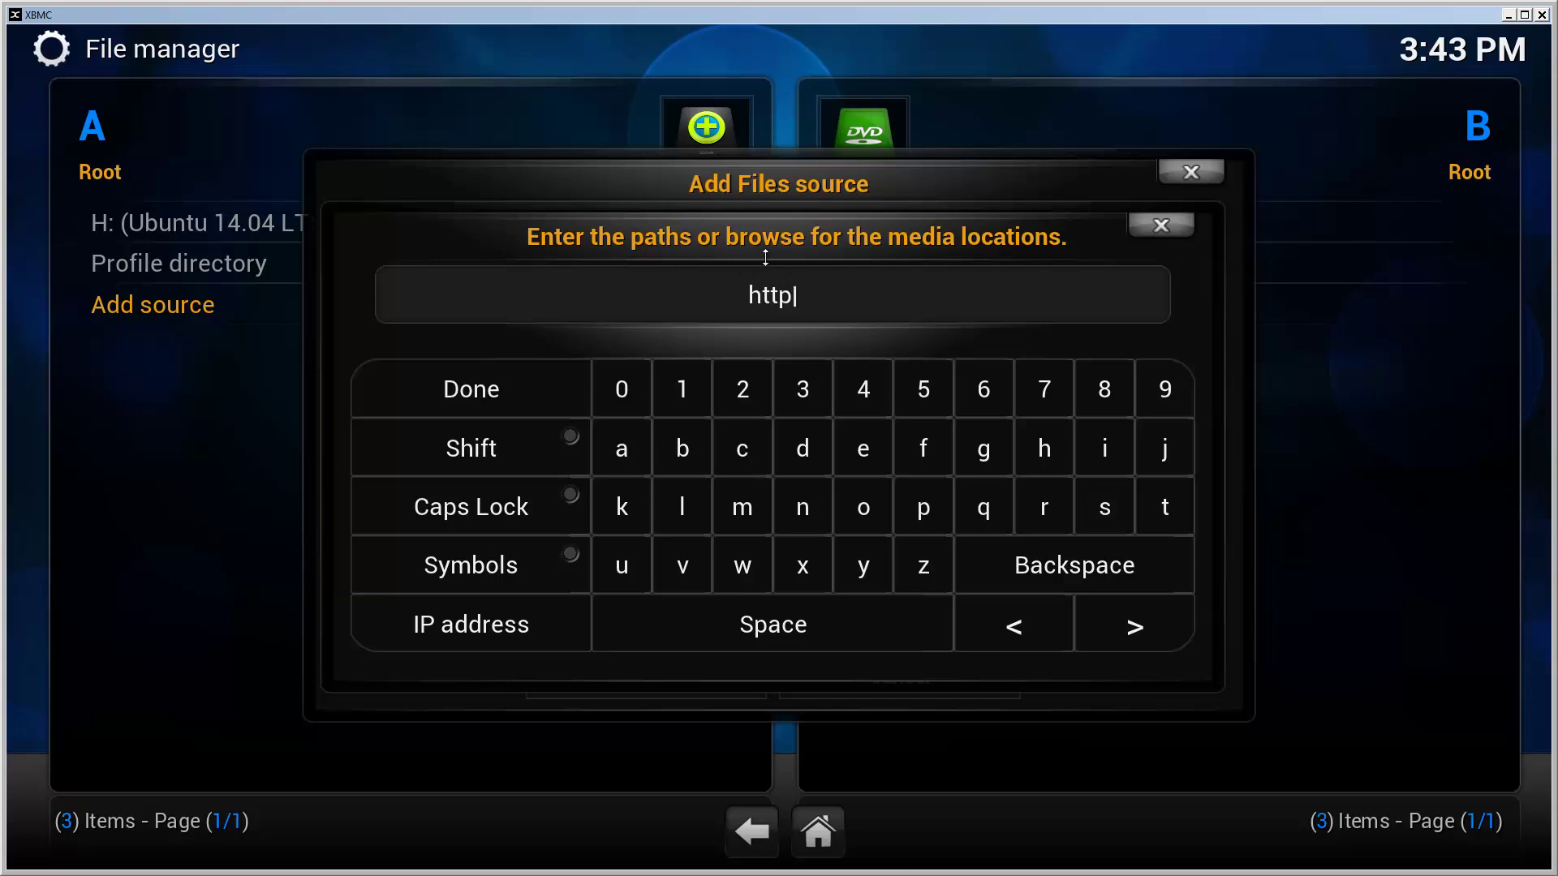
pyautogui.write('://')
pyautogui.write('xfinity.')
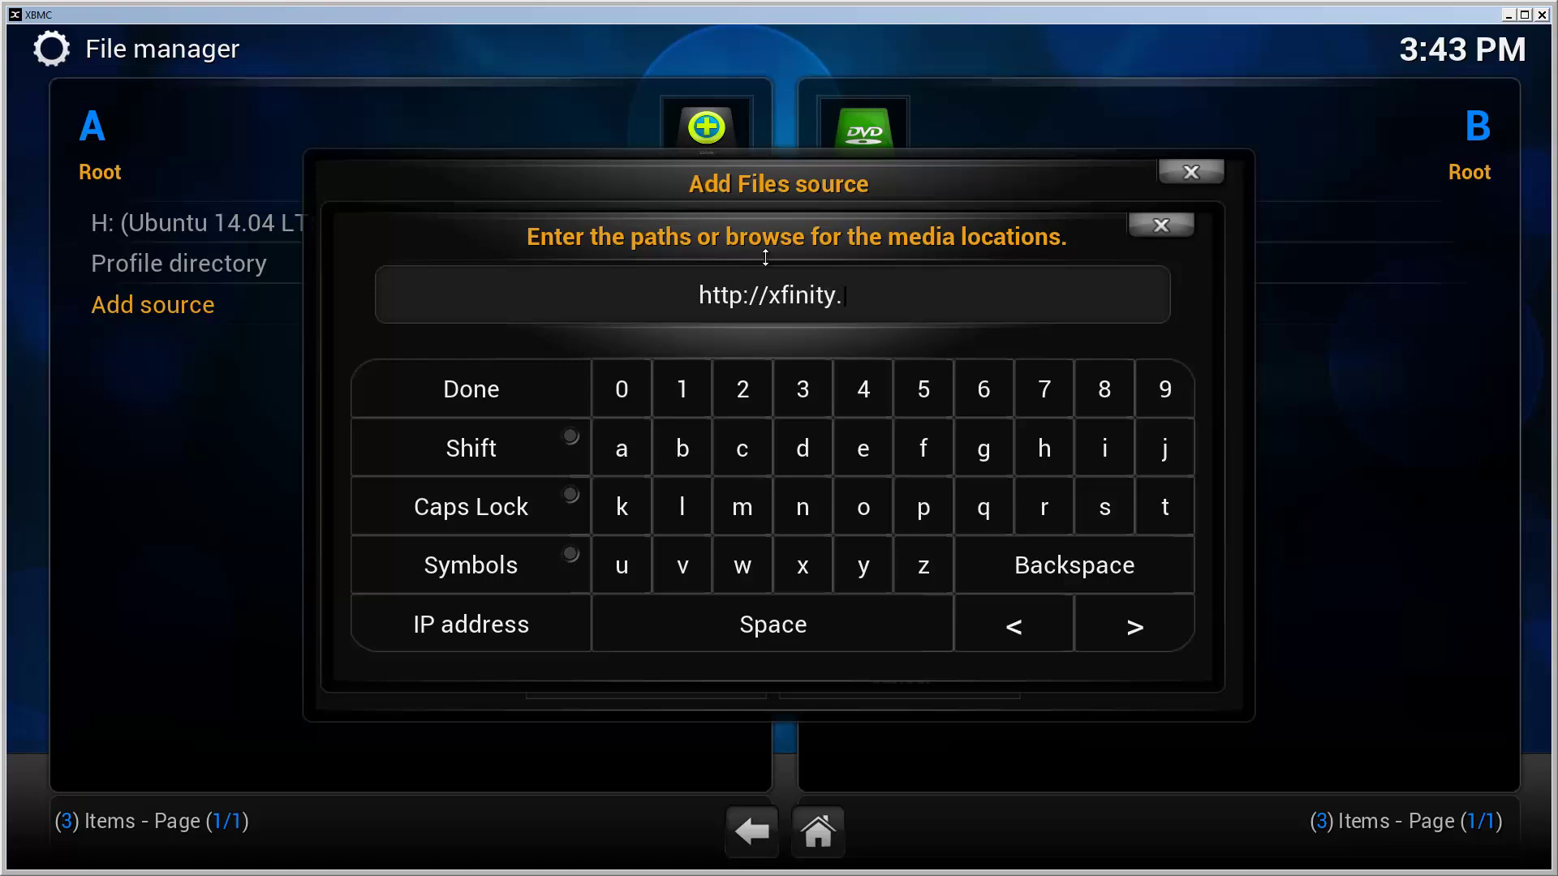
pyautogui.write('xunit')
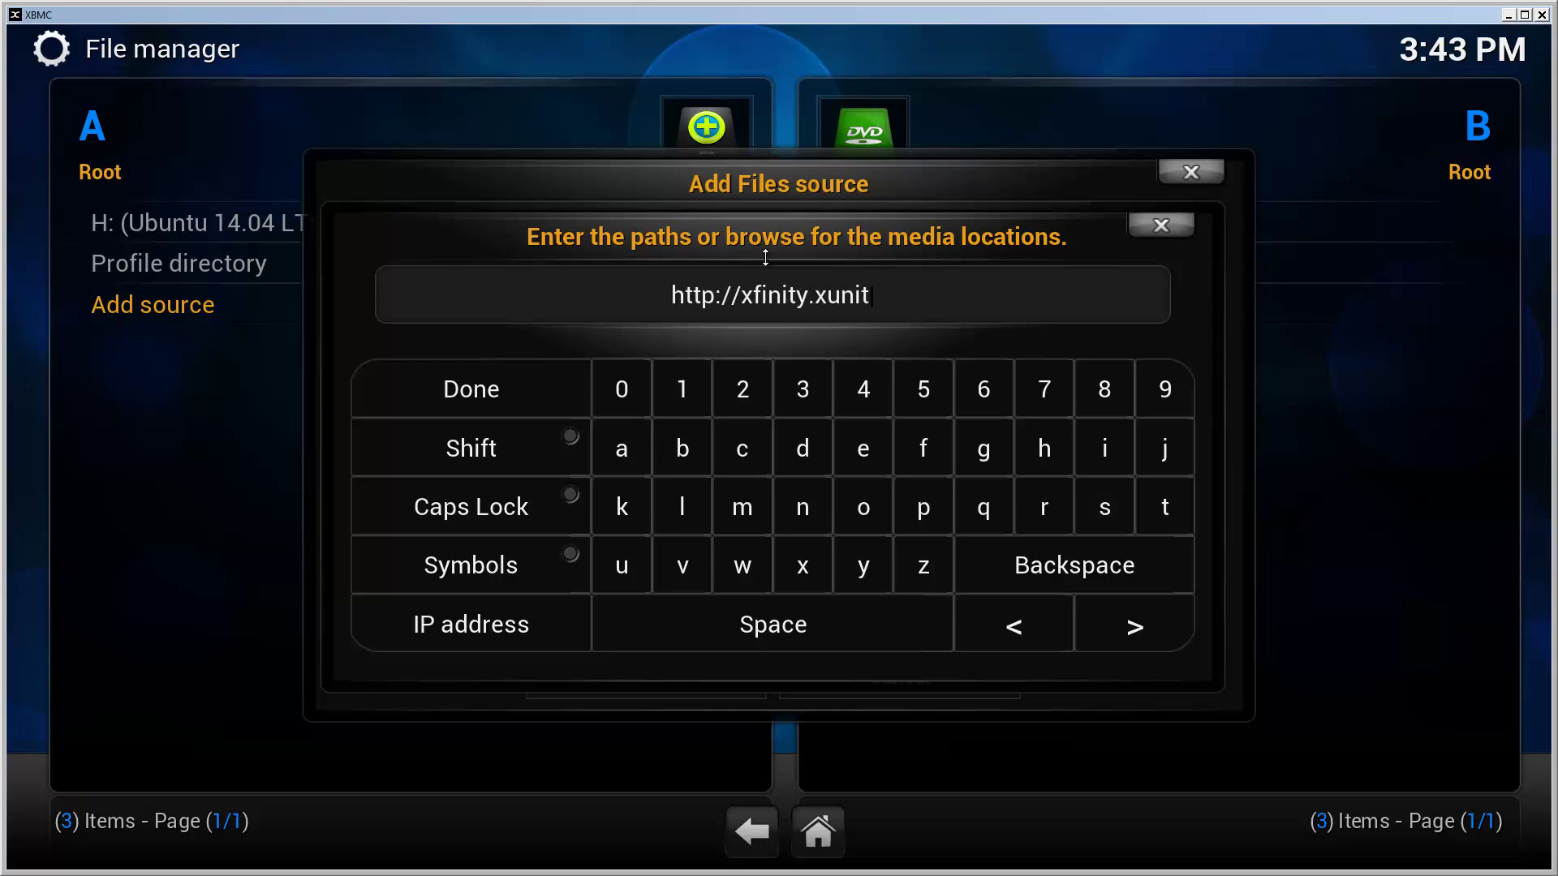
pyautogui.write('ytal')
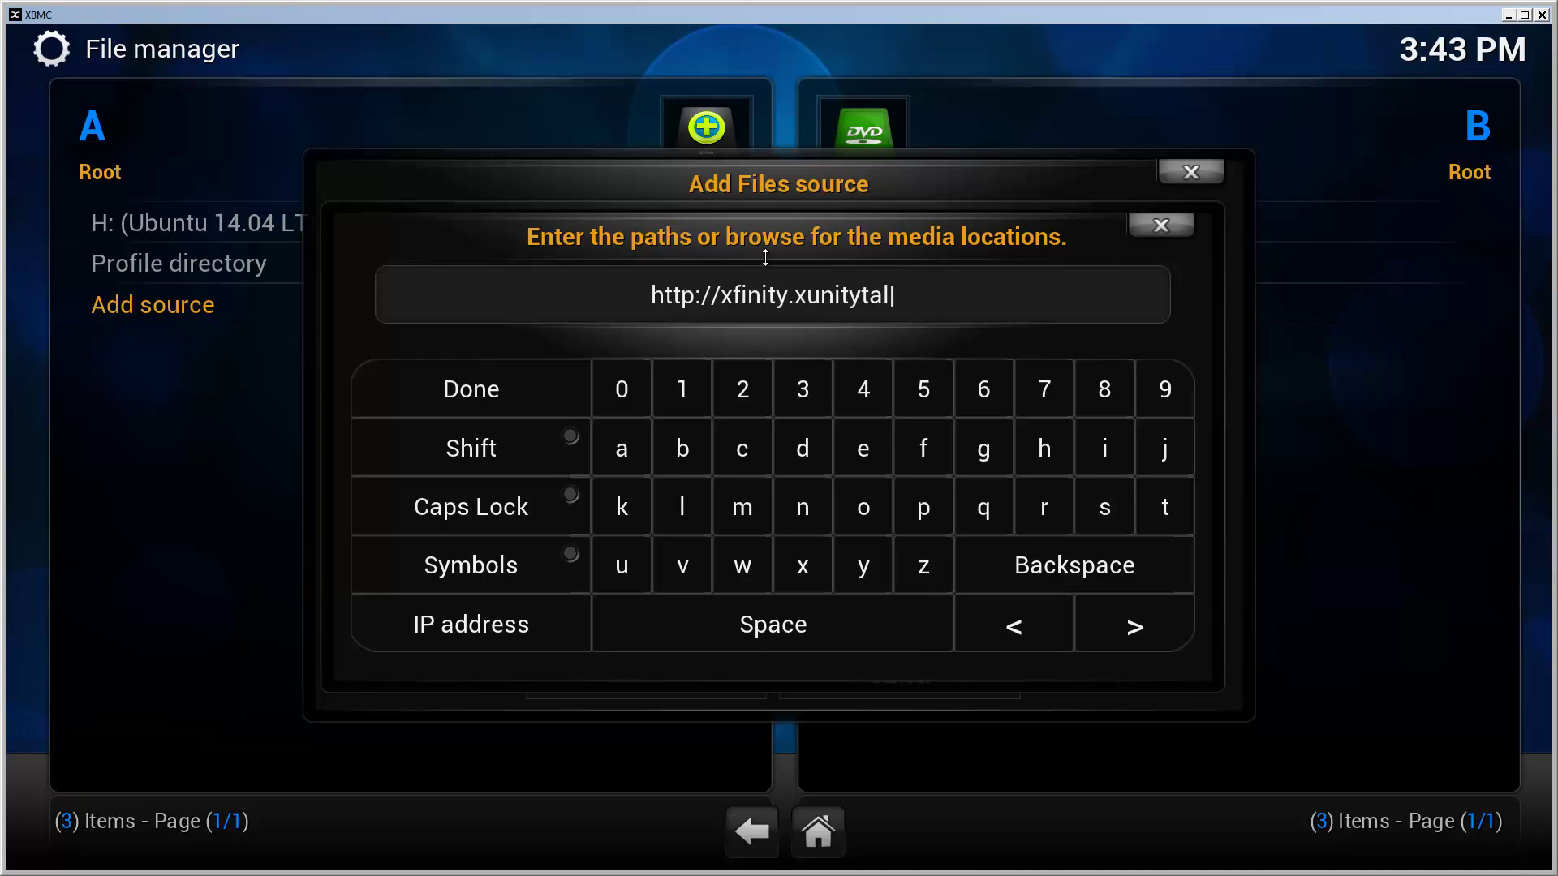
pyautogui.write('k.com')
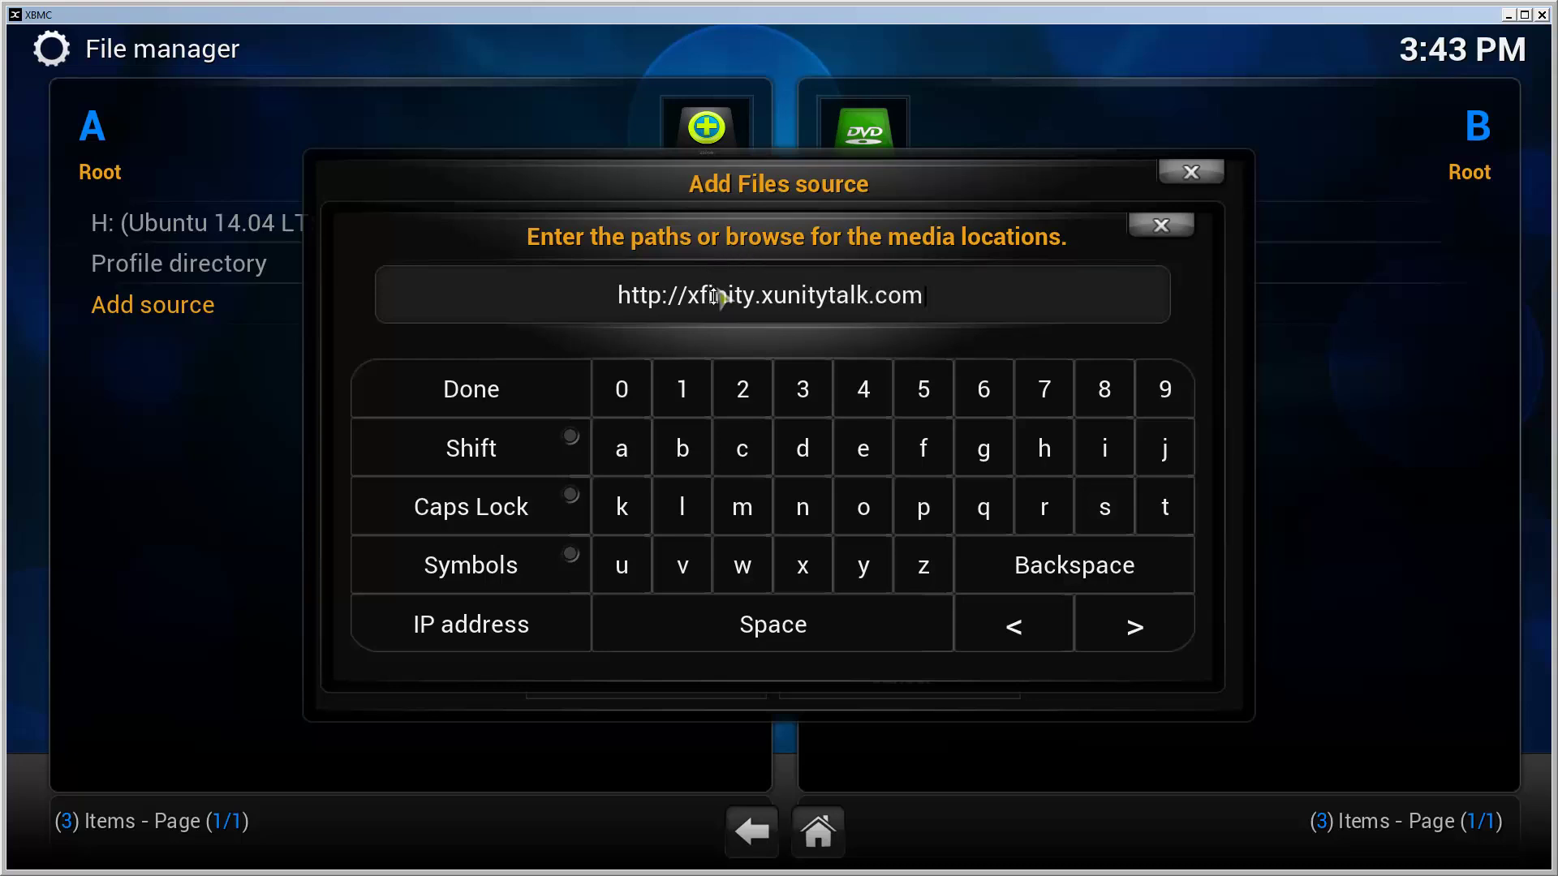
pyautogui.click(541, 388)
pyautogui.click(660, 602)
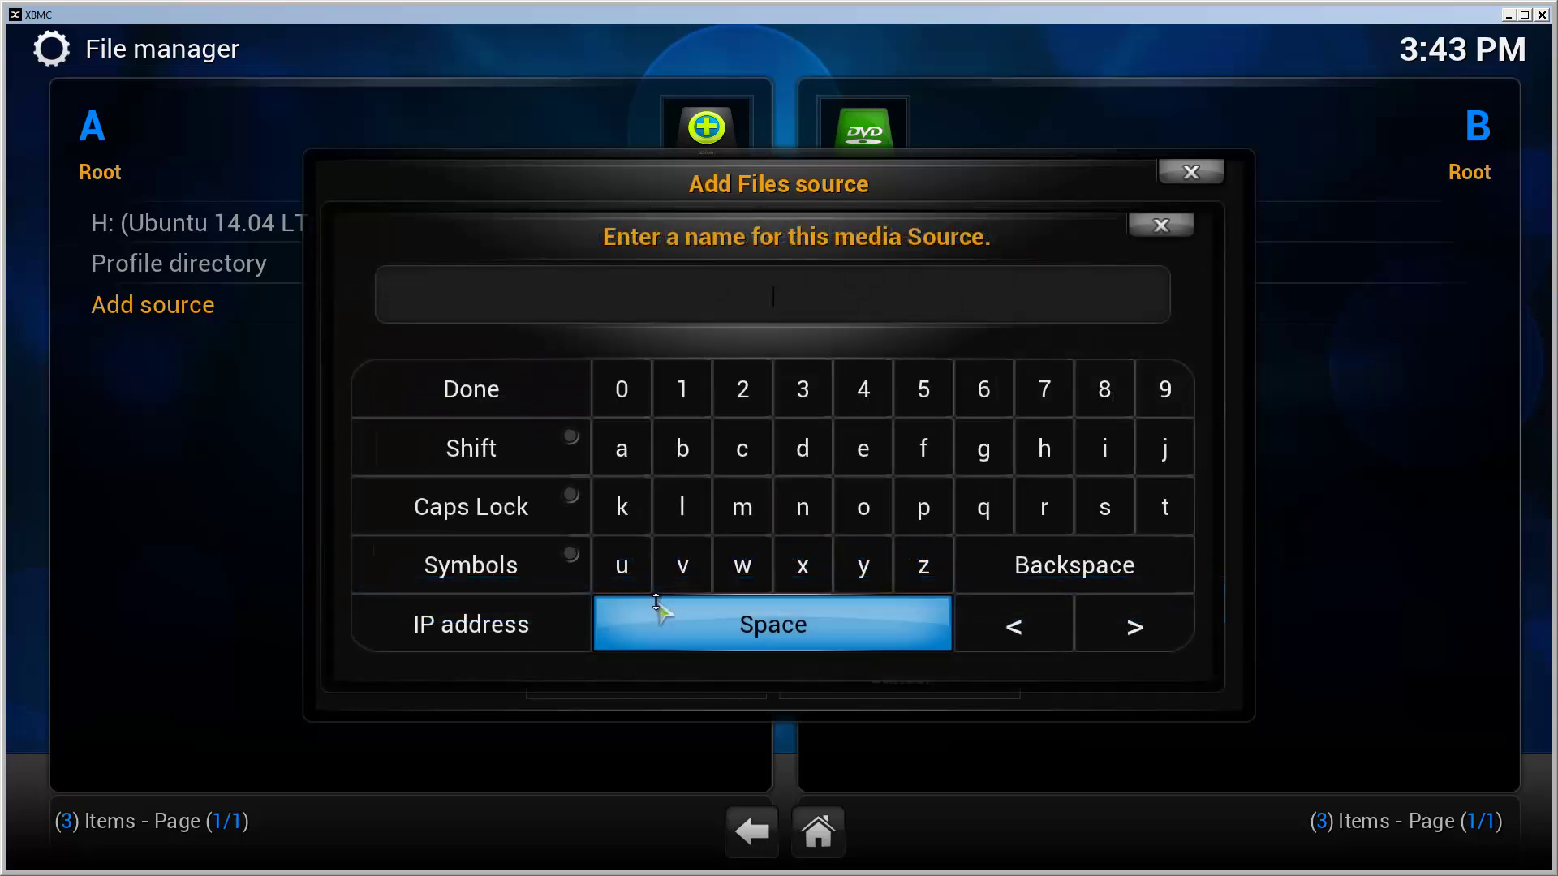
pyautogui.write('.xifinity')
pyautogui.click(509, 388)
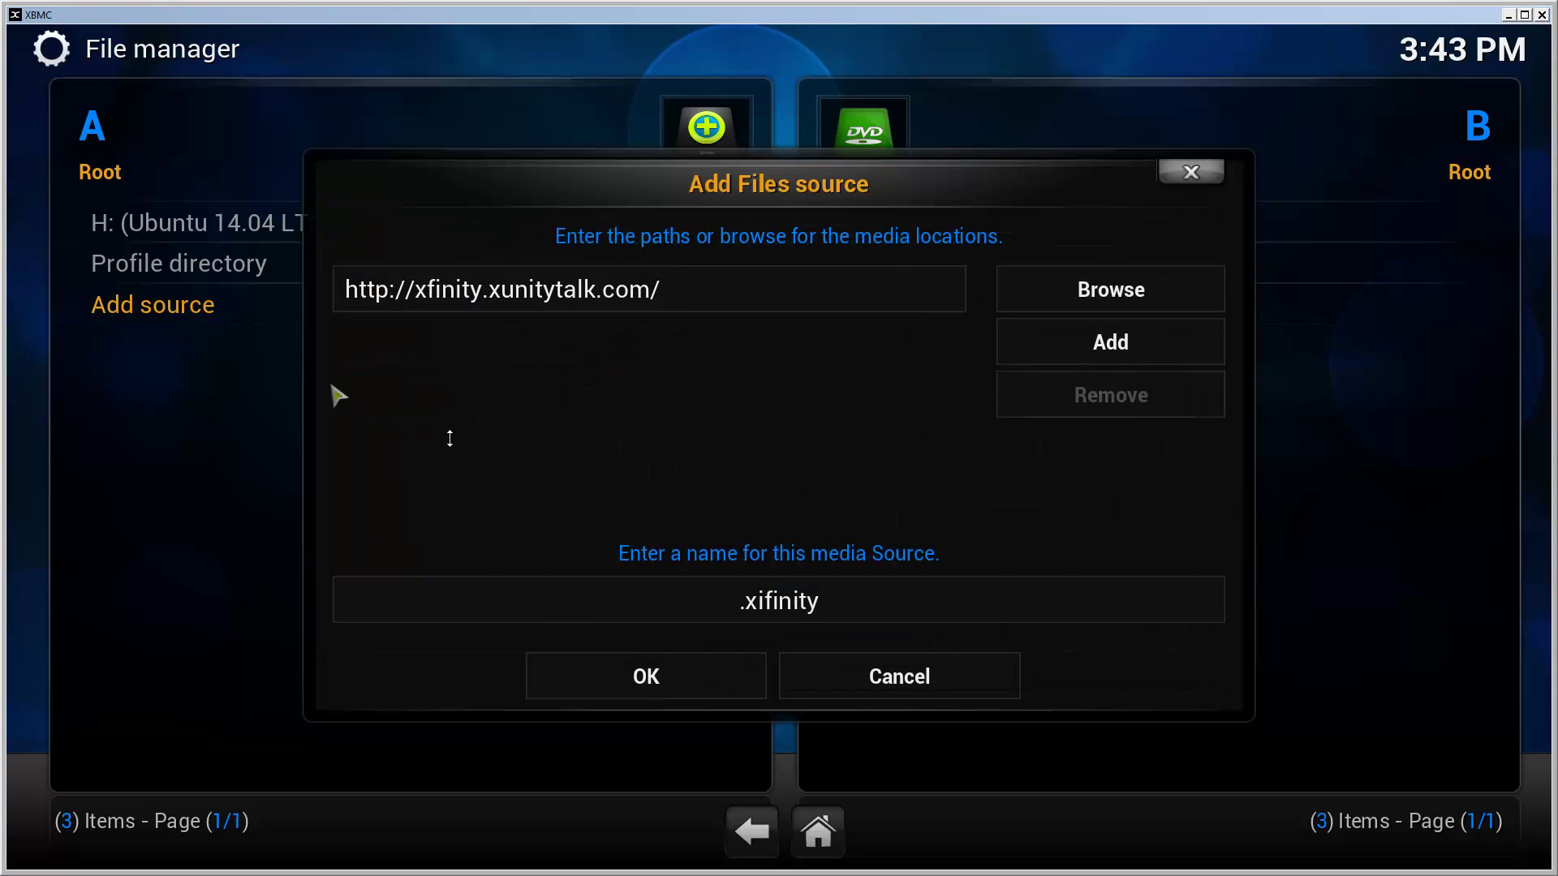
# Confirm the .xifinity source and go to the main list in Settings > Add-ons.
pyautogui.click(647, 687)
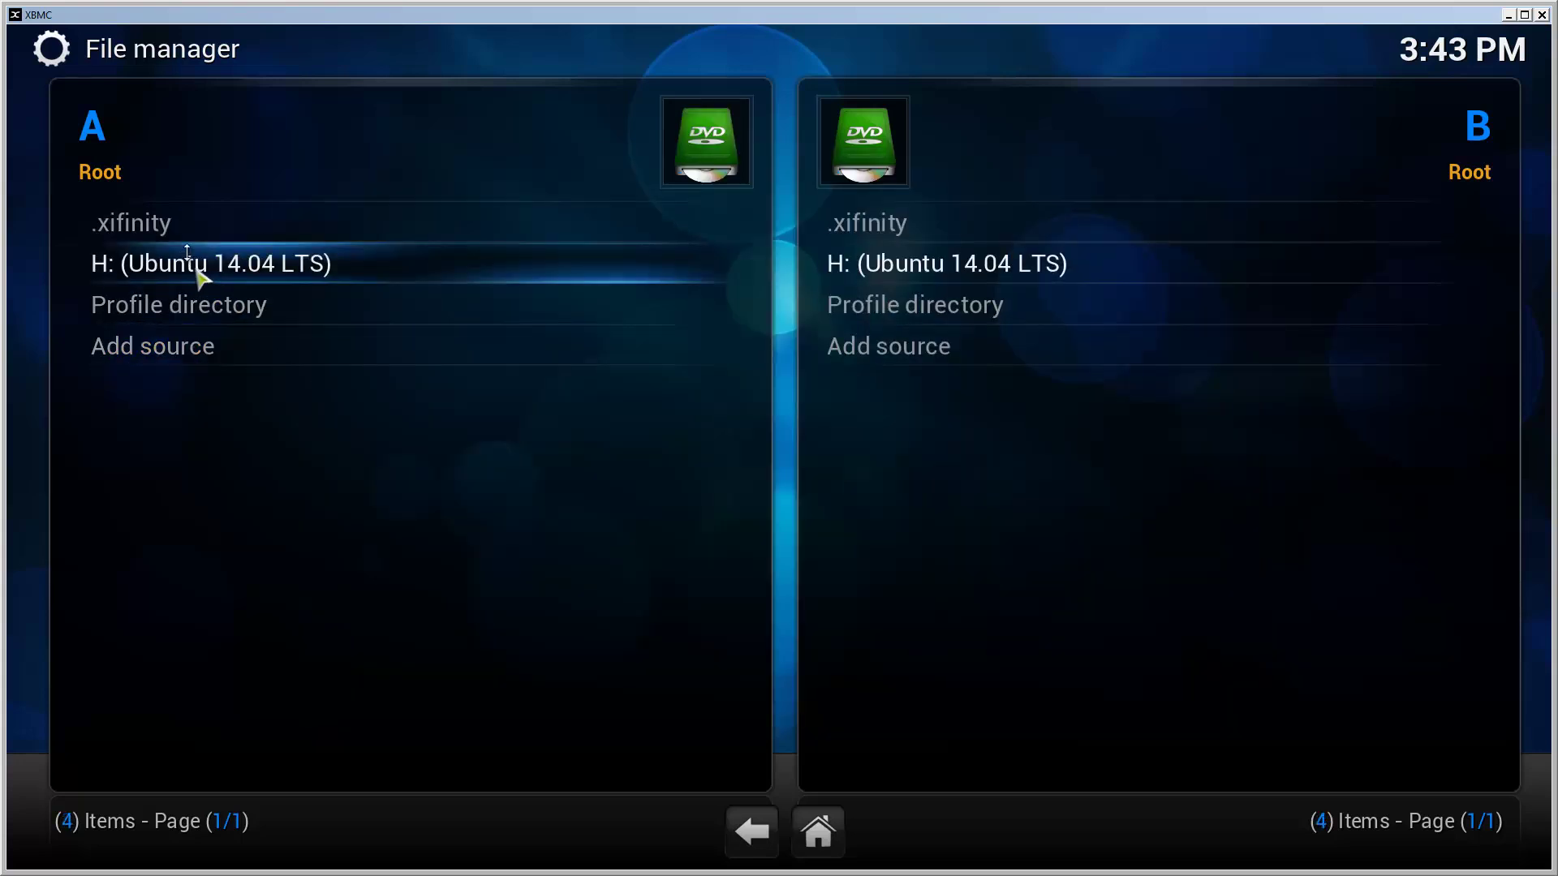
pyautogui.click(839, 830)
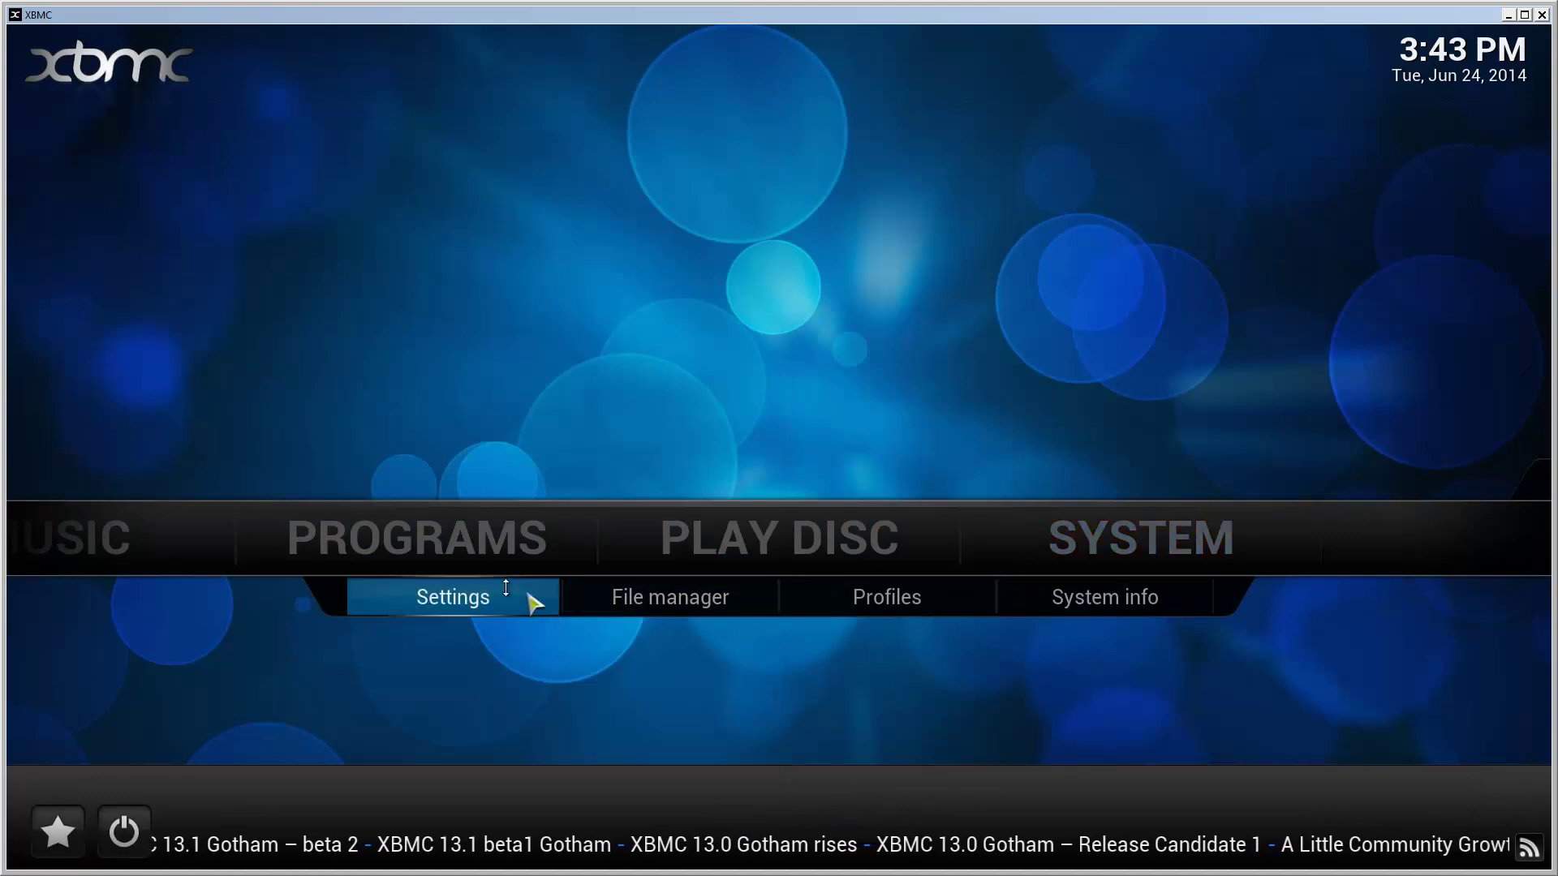
pyautogui.click(479, 601)
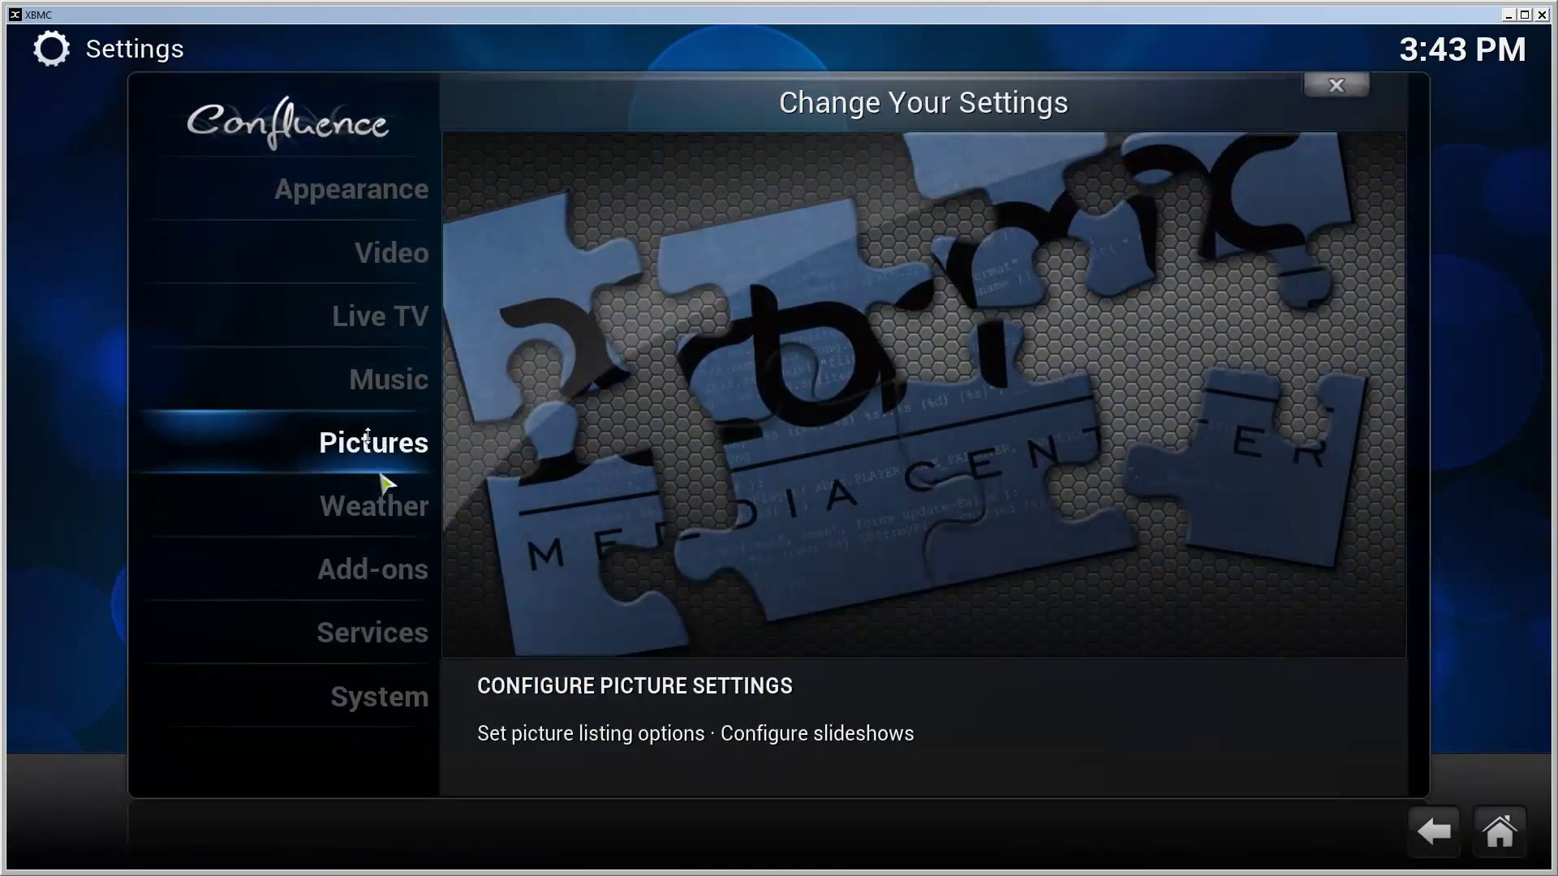
pyautogui.click(377, 572)
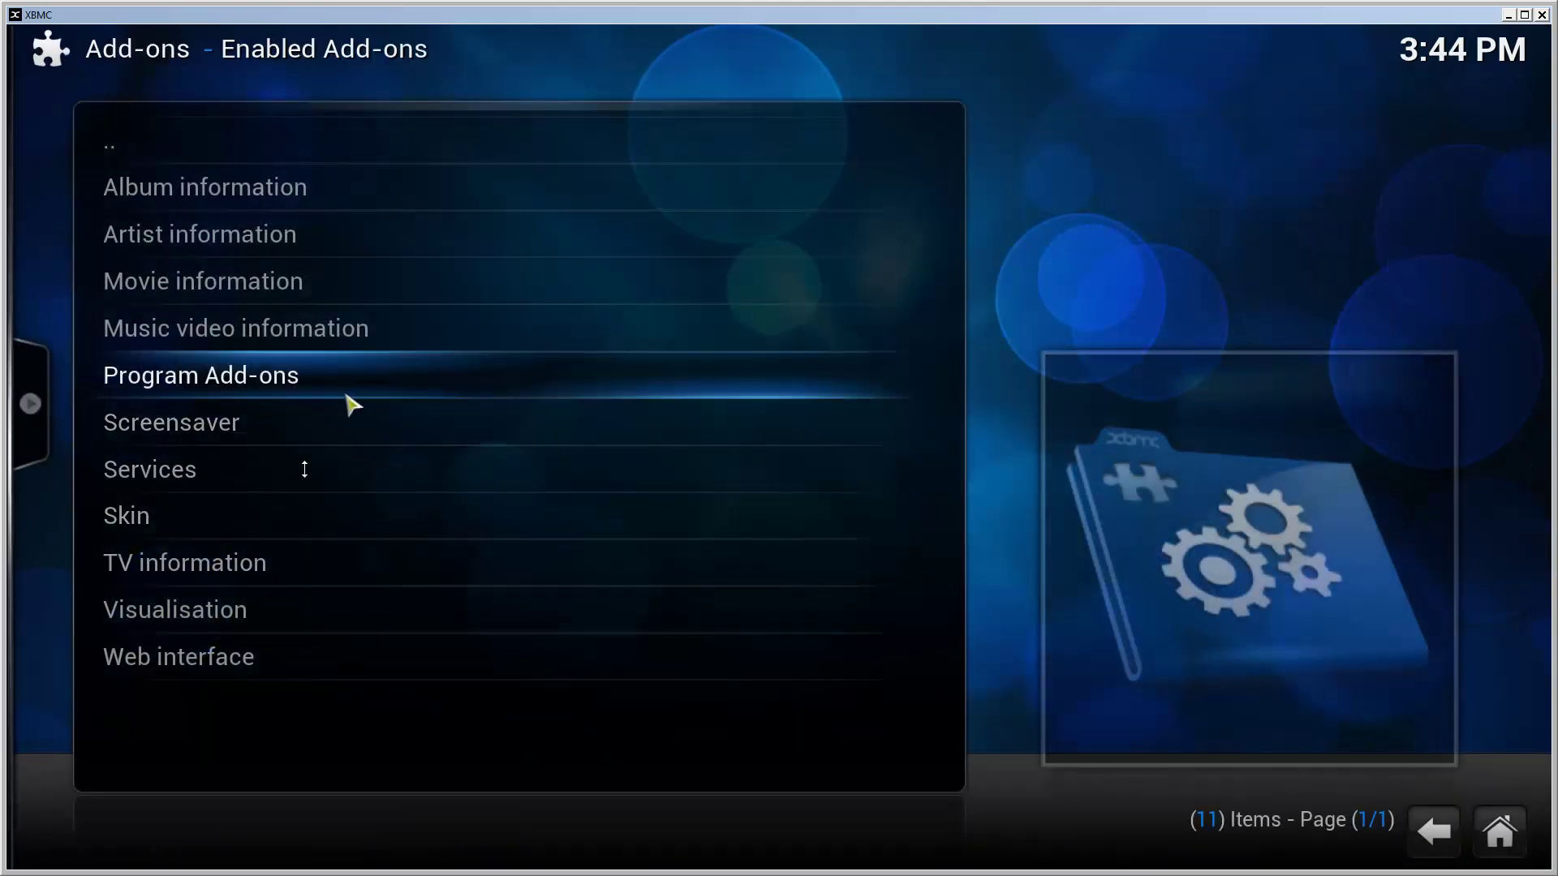
pyautogui.rightClick(271, 602)
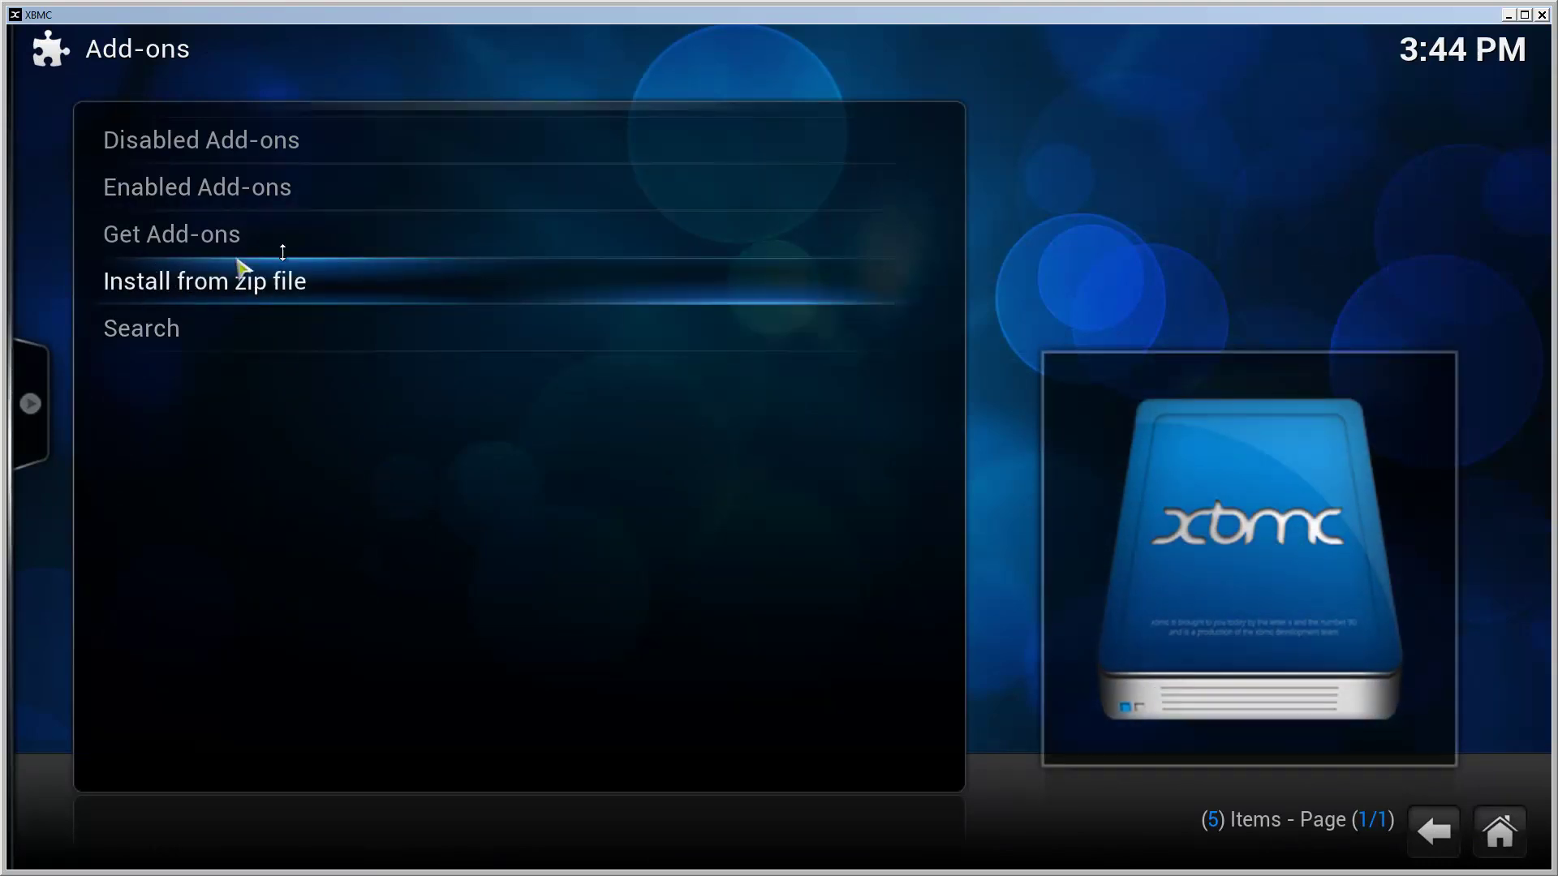
# Install XunityTalk_Repository.zip from the .xifinity source using Install from zip file.
pyautogui.click(268, 284)
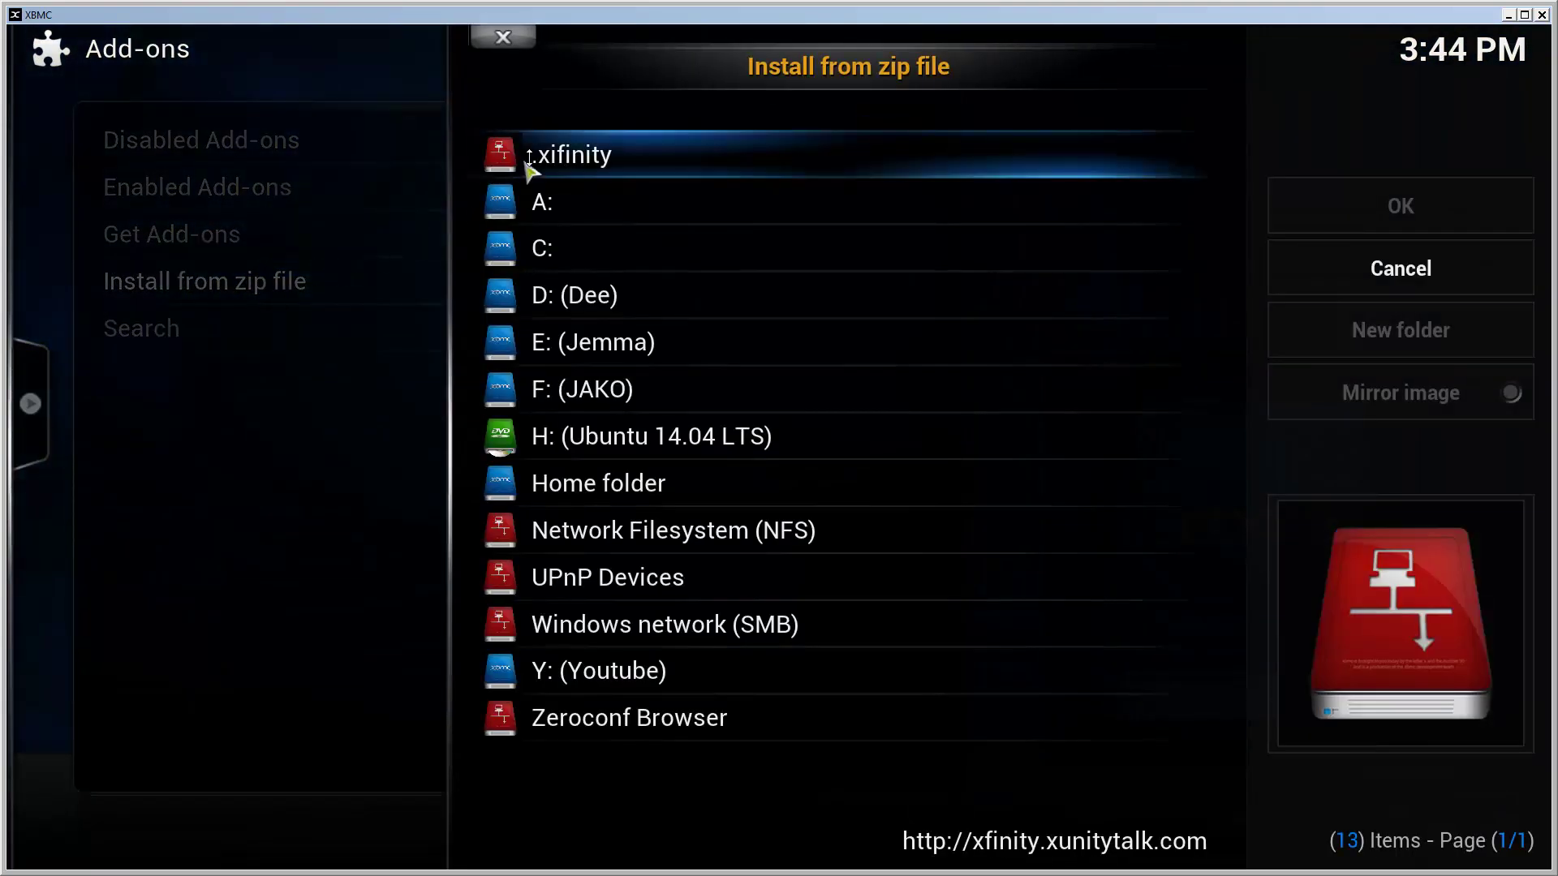
pyautogui.click(618, 154)
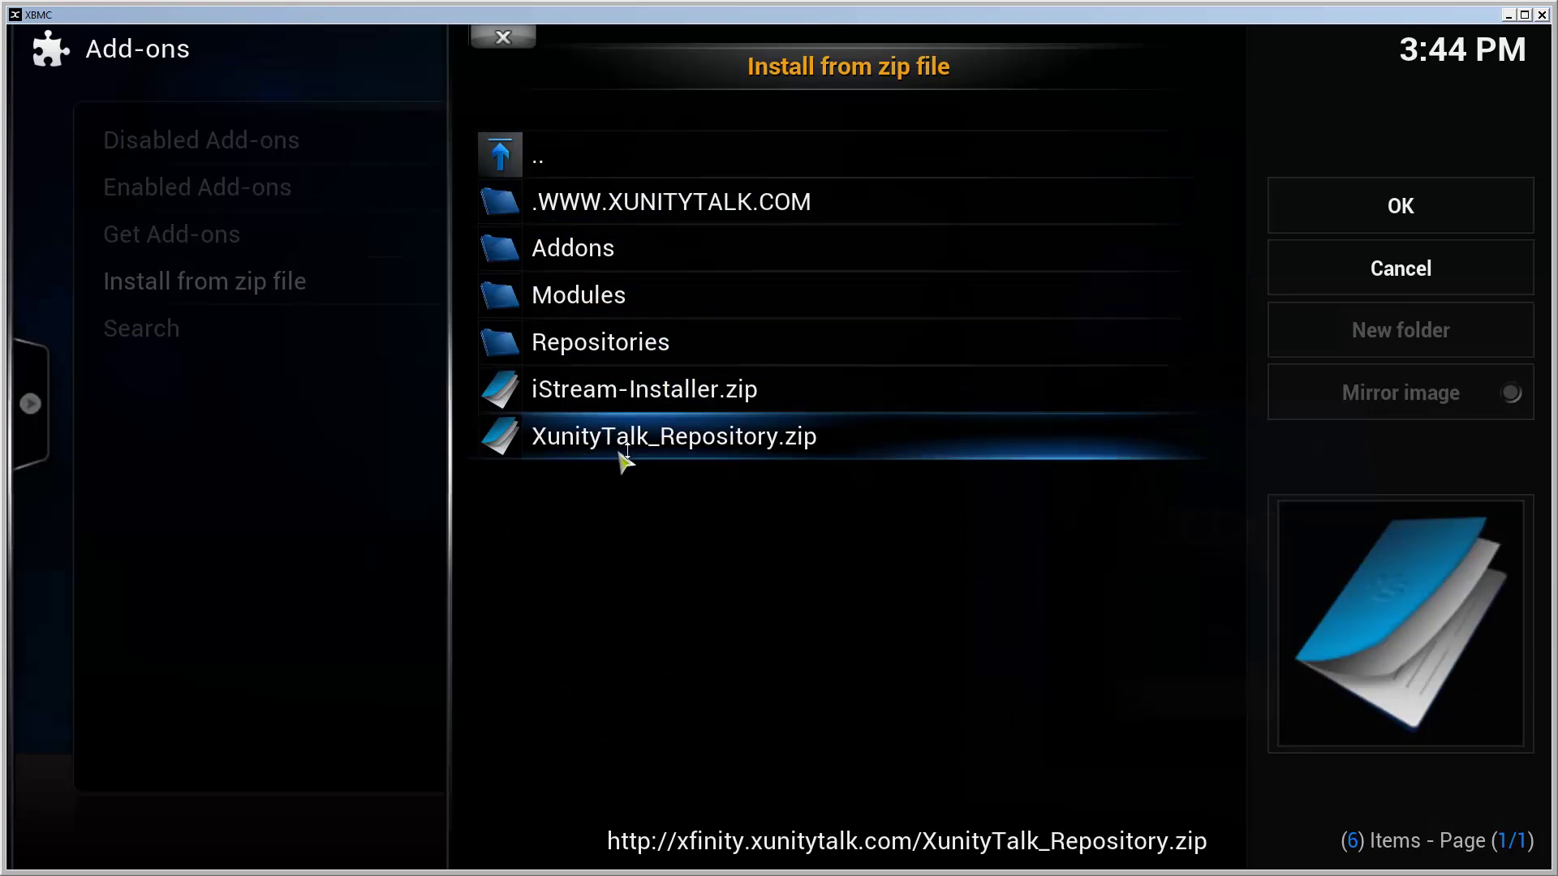
pyautogui.click(673, 442)
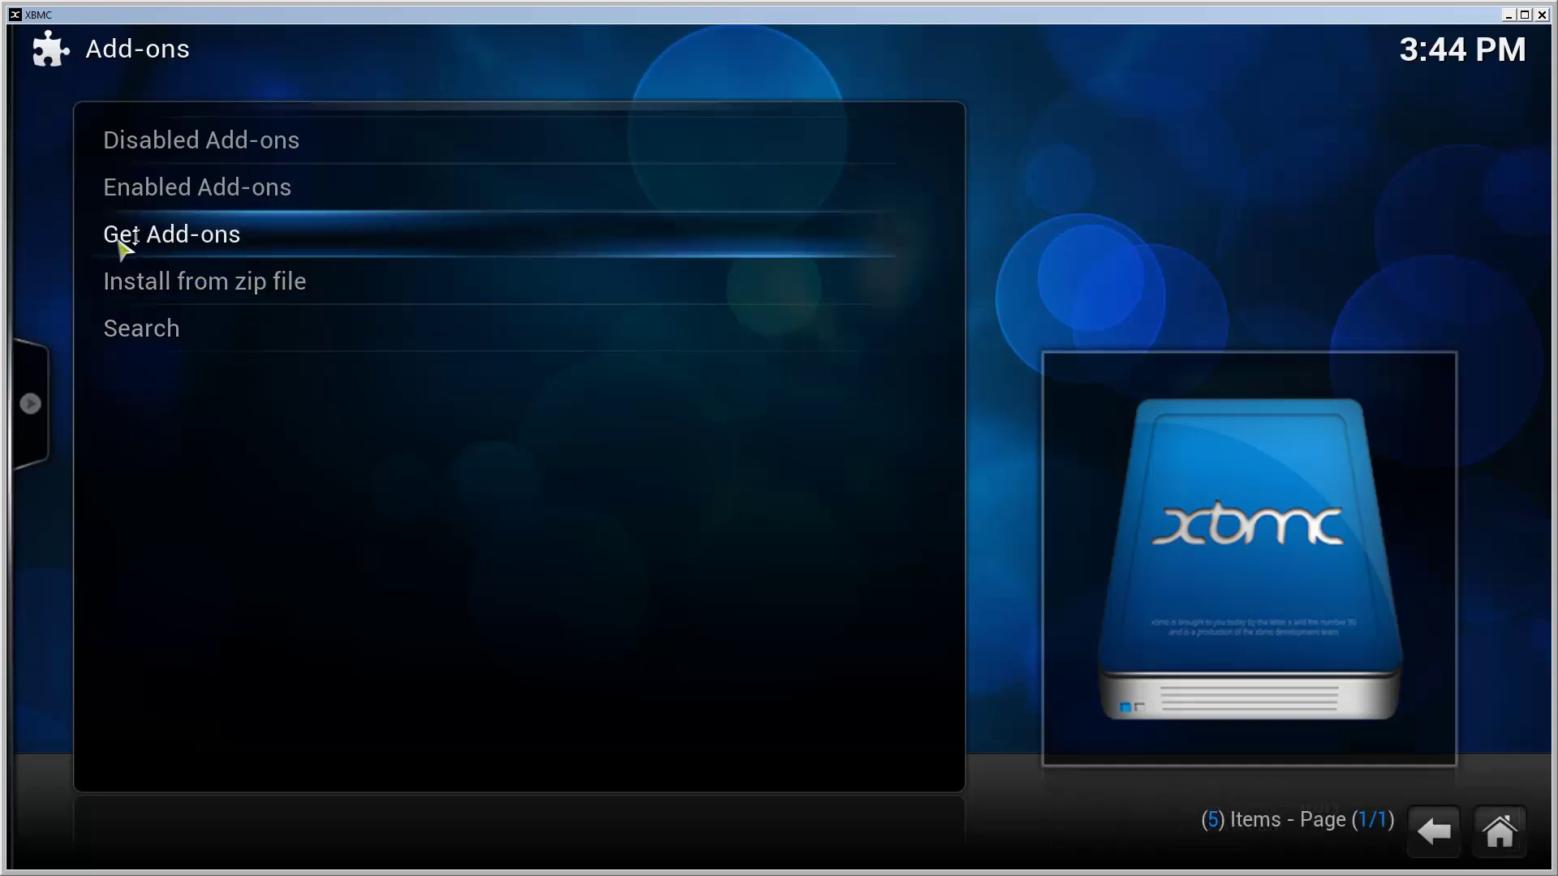
# Install iStream from the XunityTalk Repository's video add-ons, then go back to the home screen.
pyautogui.click(144, 240)
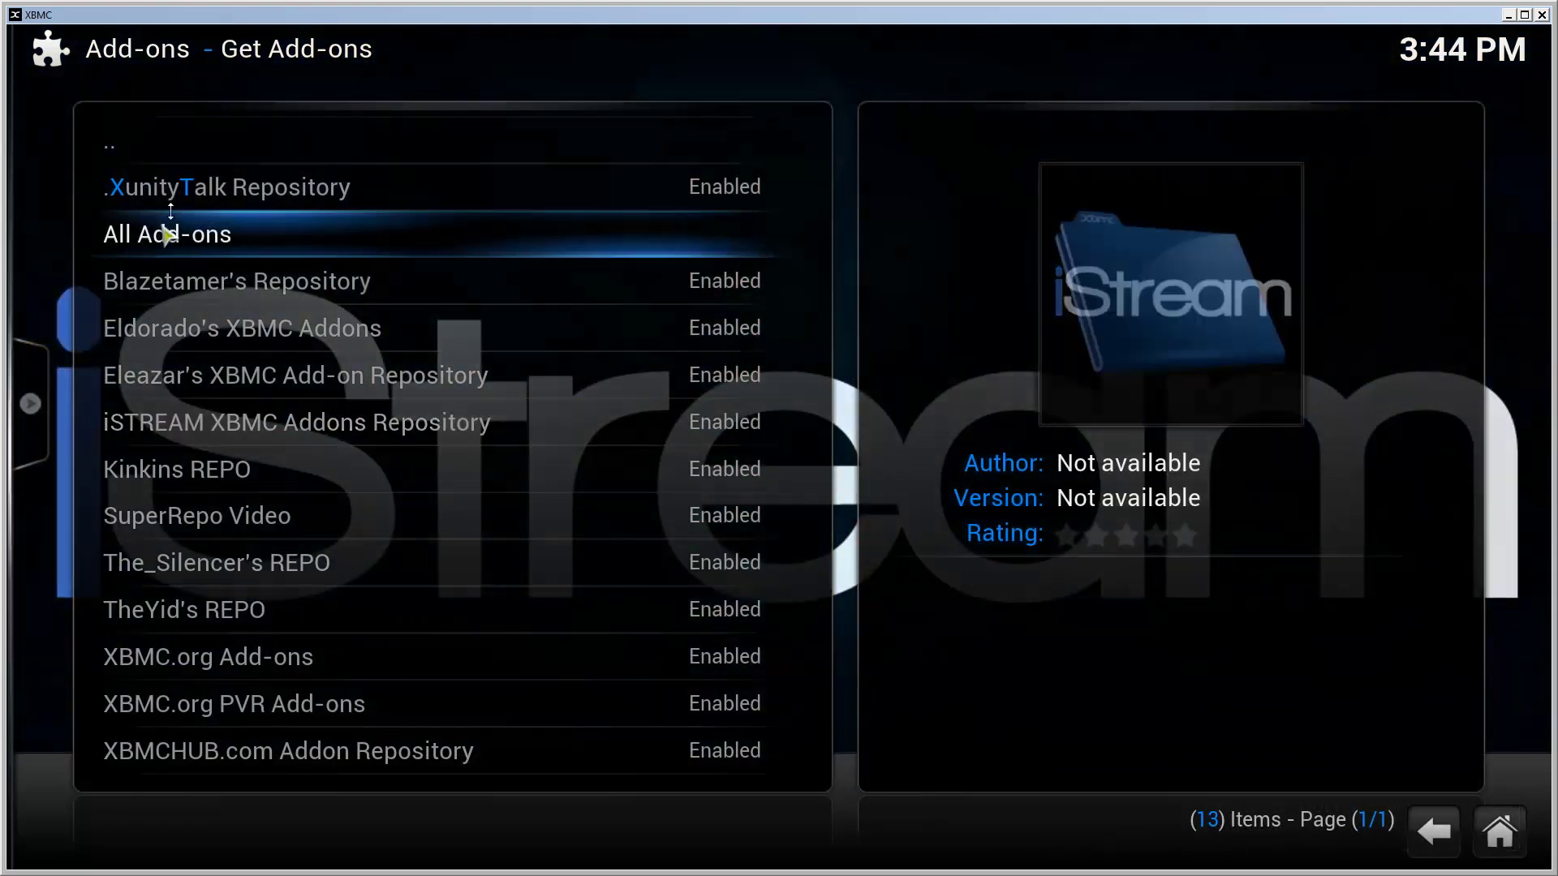
pyautogui.click(223, 195)
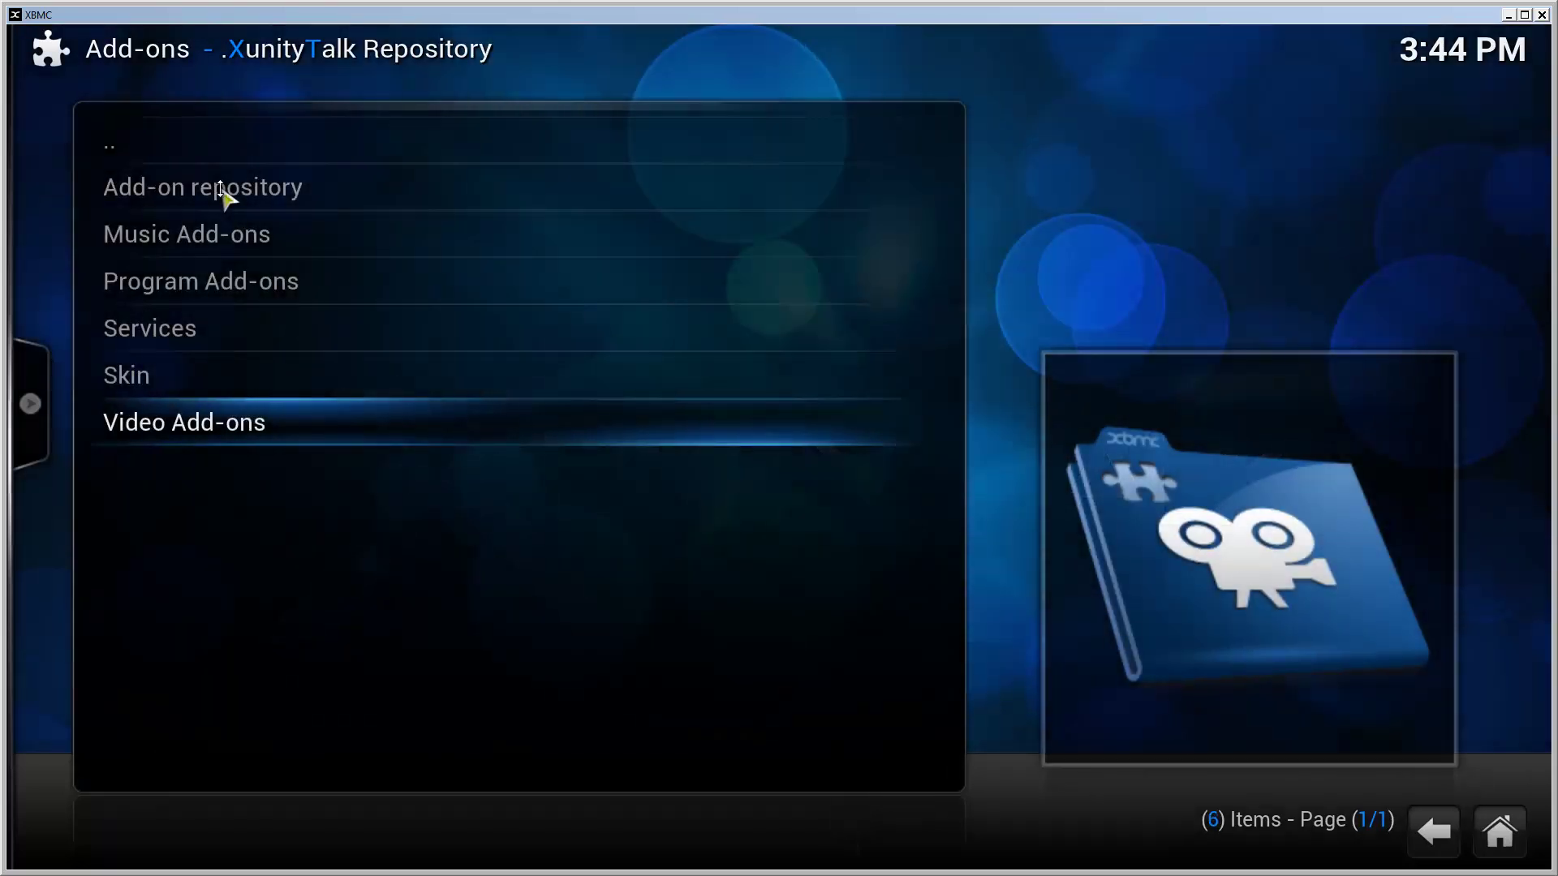
pyautogui.click(233, 426)
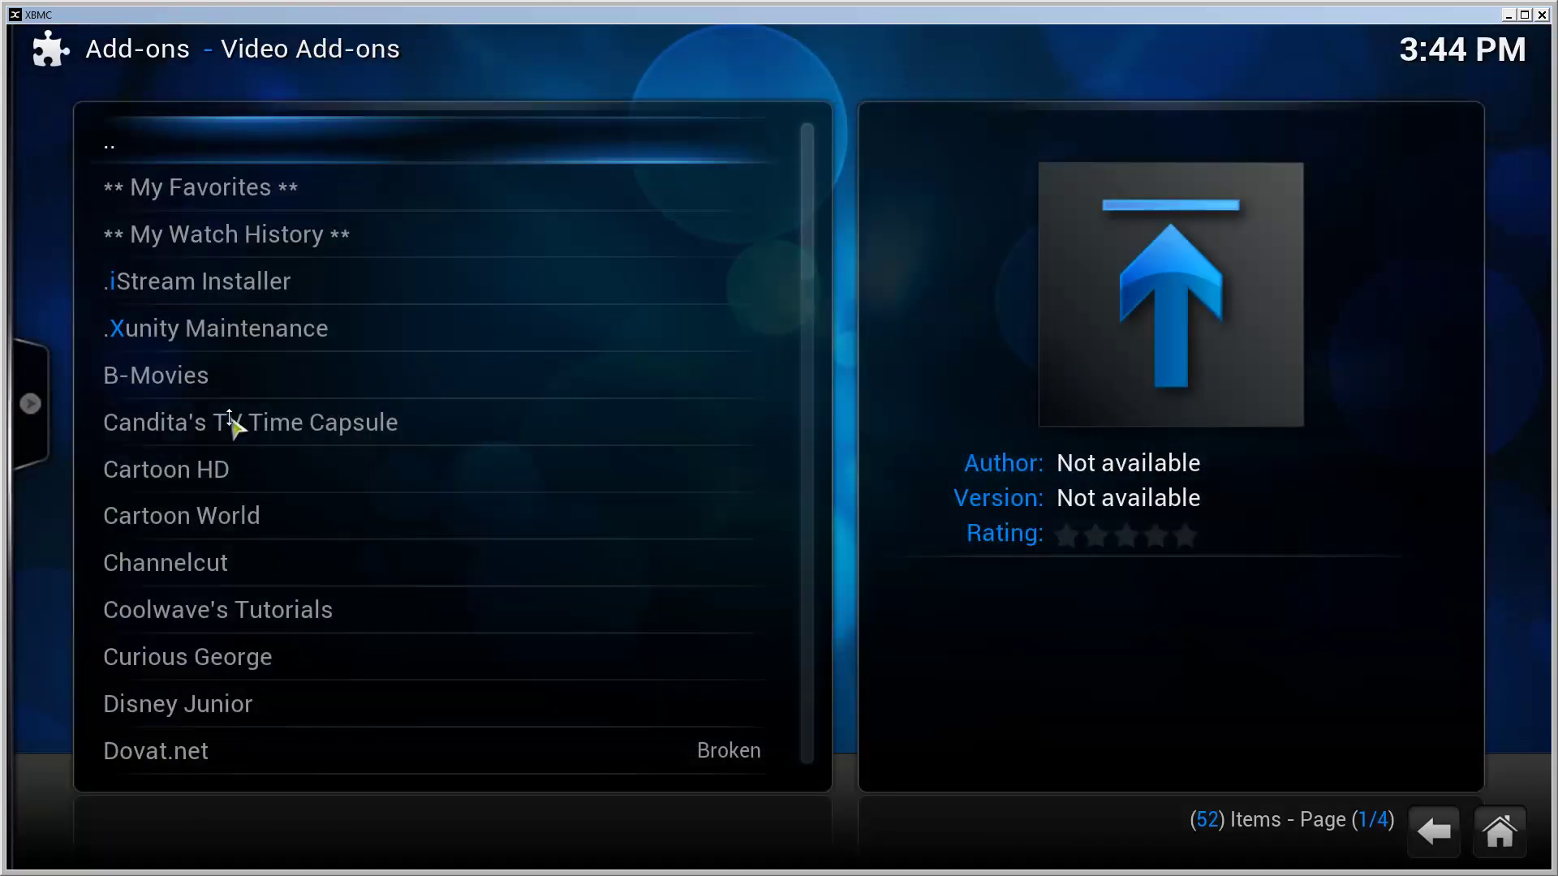
pyautogui.scroll(-13, 324, 527)
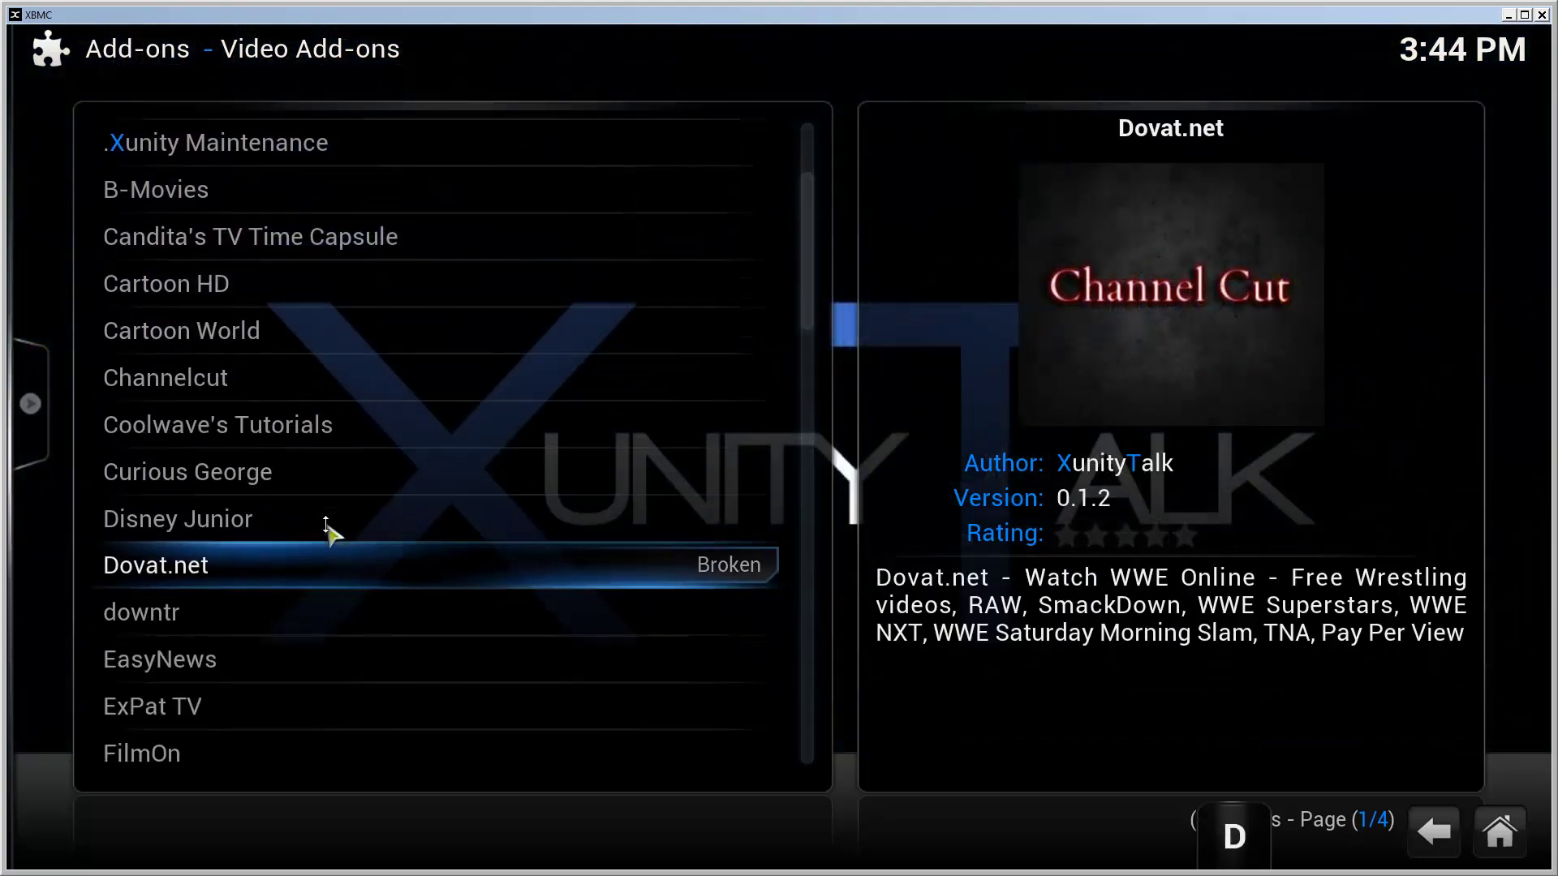
pyautogui.scroll(-1, 328, 529)
pyautogui.scroll(1, 268, 536)
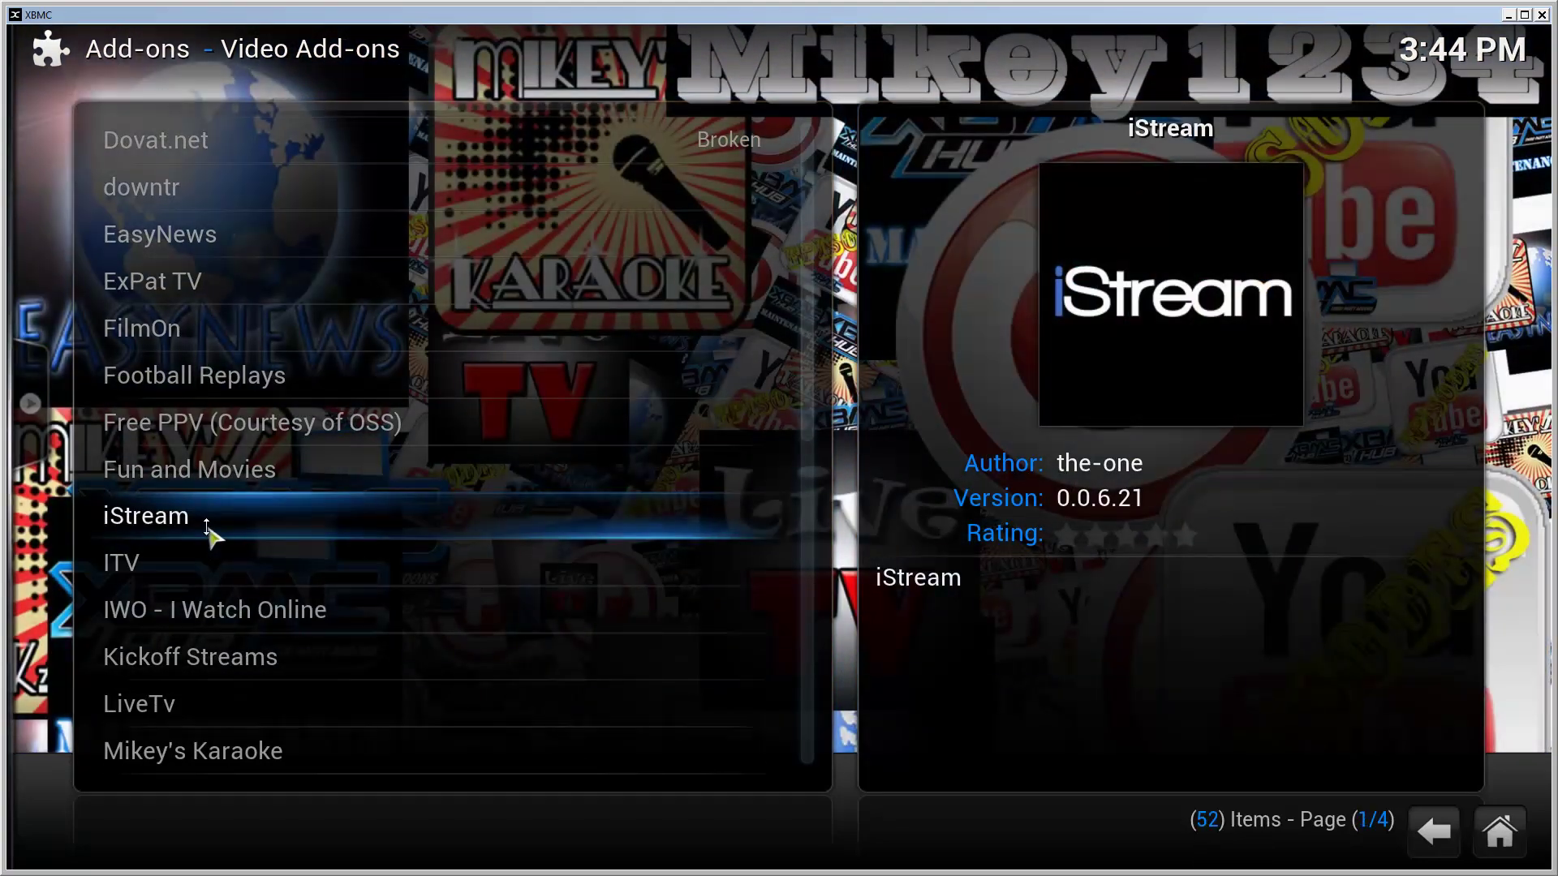
pyautogui.click(208, 527)
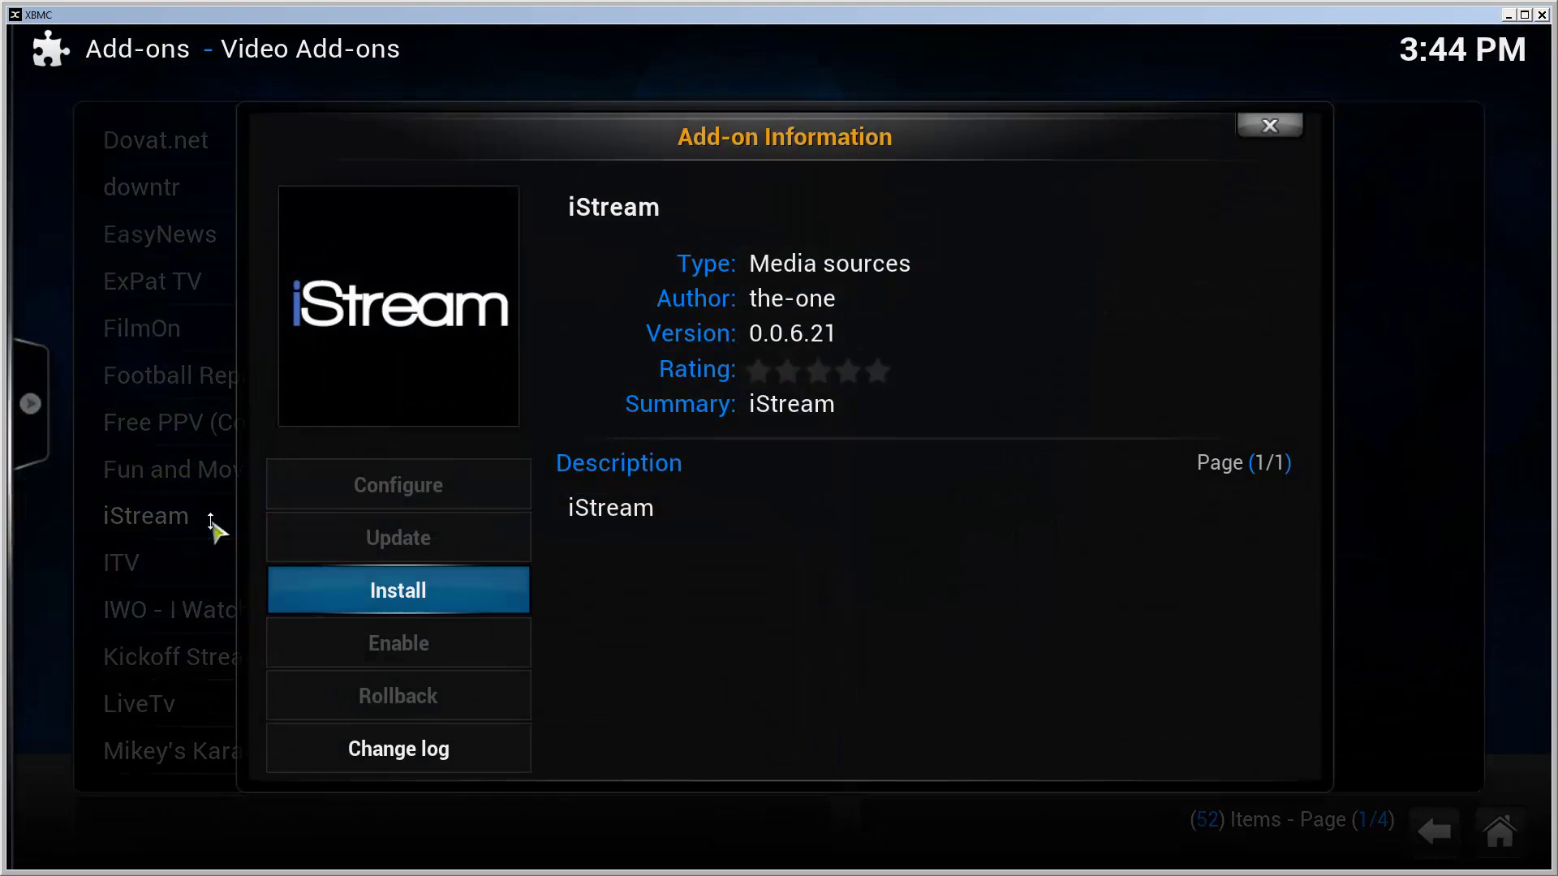
pyautogui.click(362, 608)
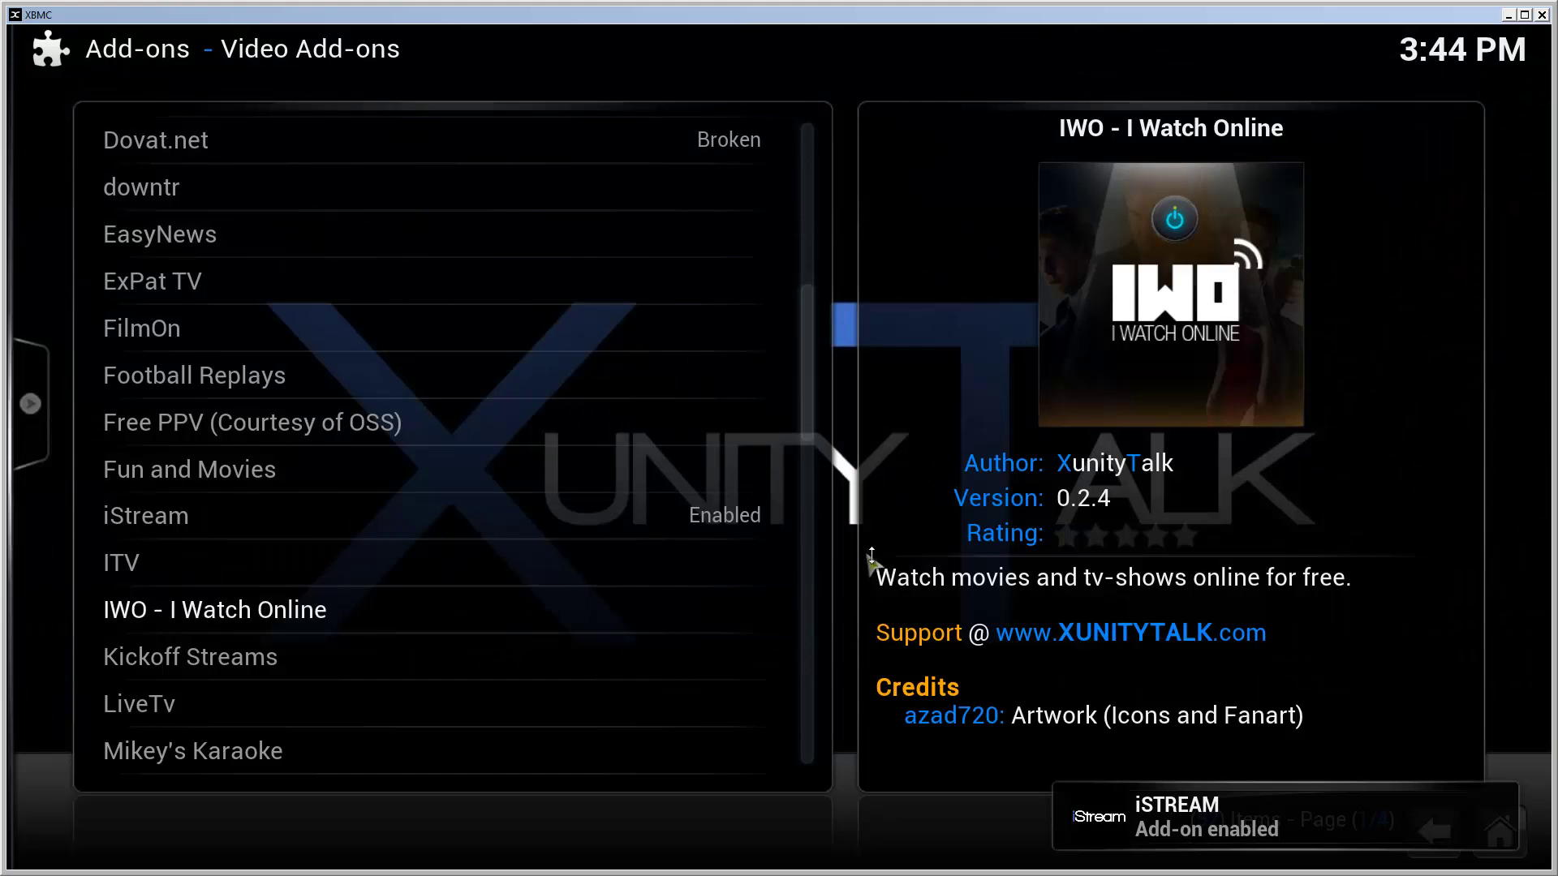
pyautogui.press('BackSpace')
pyautogui.press('BackSpace')
pyautogui.click(1509, 830)
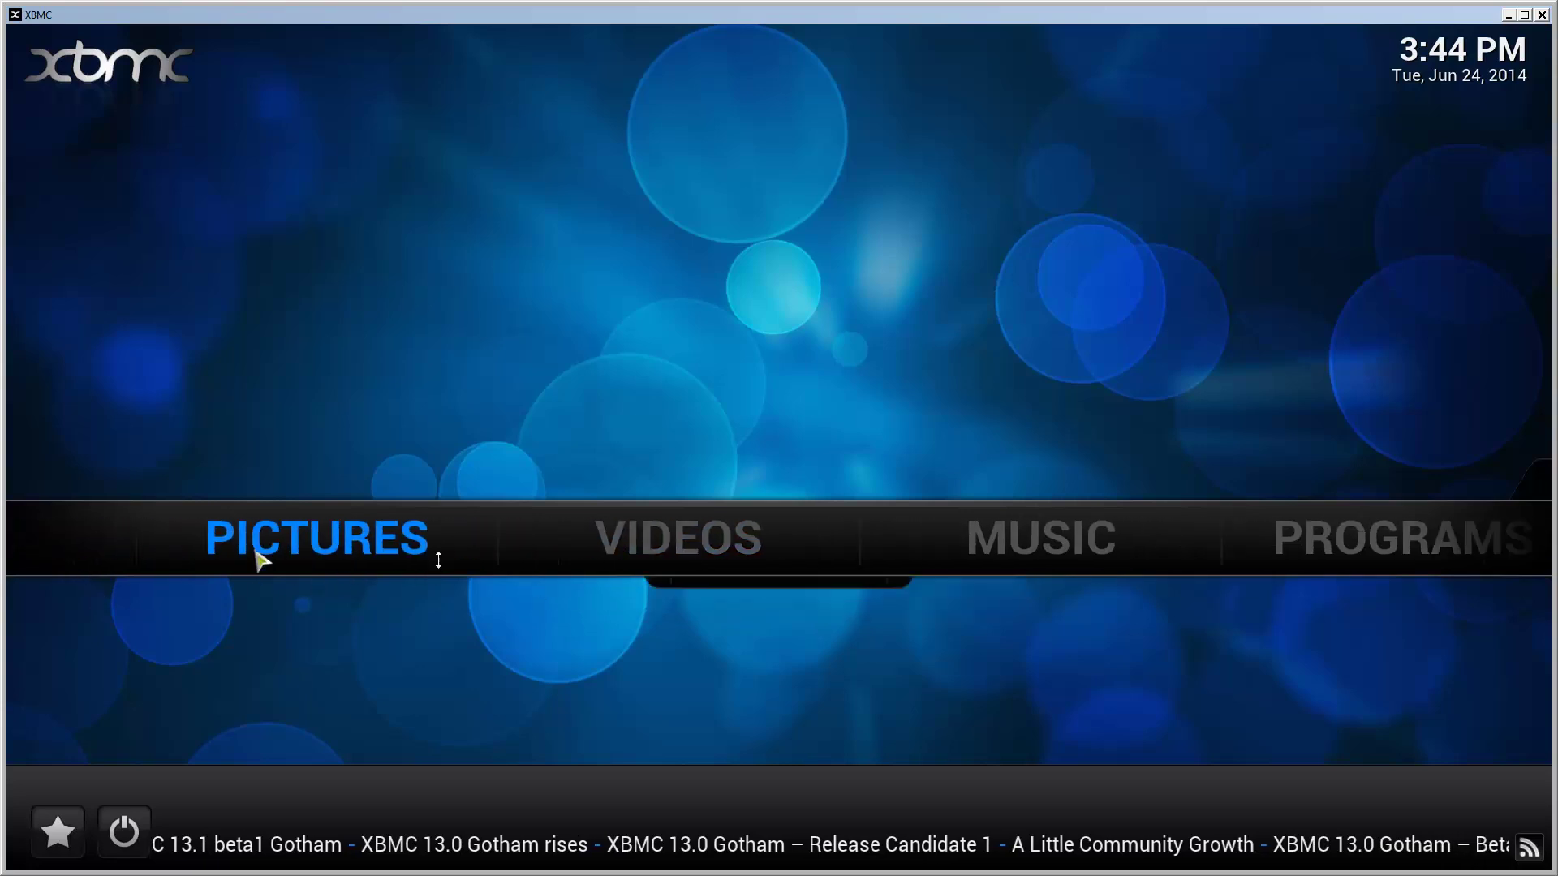
# Launch the iSTREAM add-on from Videos > Add-ons.
pyautogui.moveTo(779, 538)
pyautogui.click(877, 600)
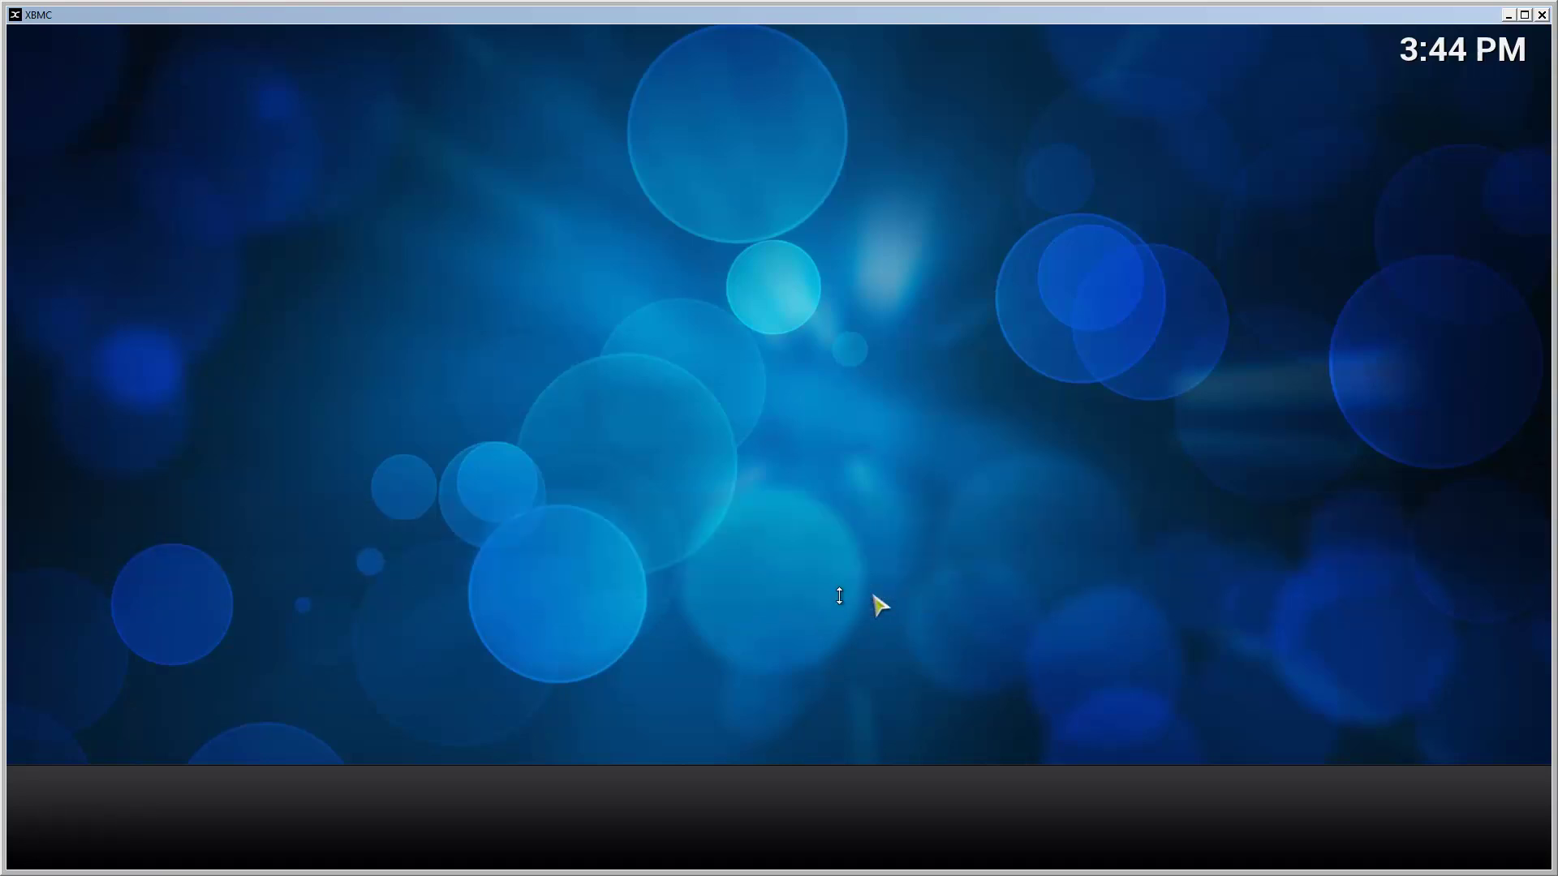
pyautogui.click(300, 195)
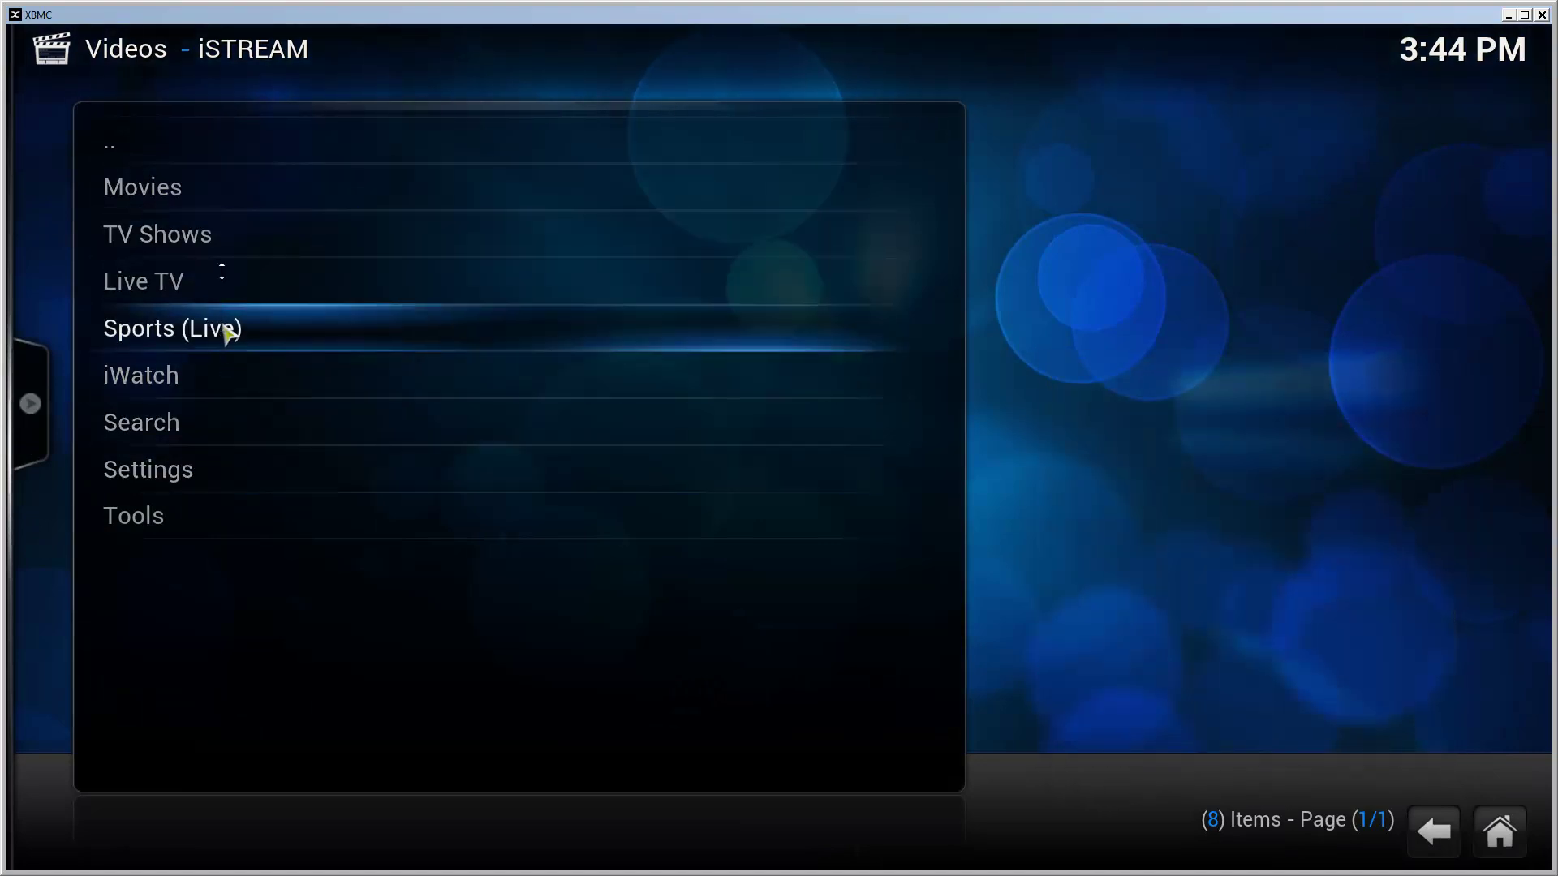
# Open TV Shows > Most Popular > Game of Thrones (2011) > Season 1 in iStream.
pyautogui.click(213, 236)
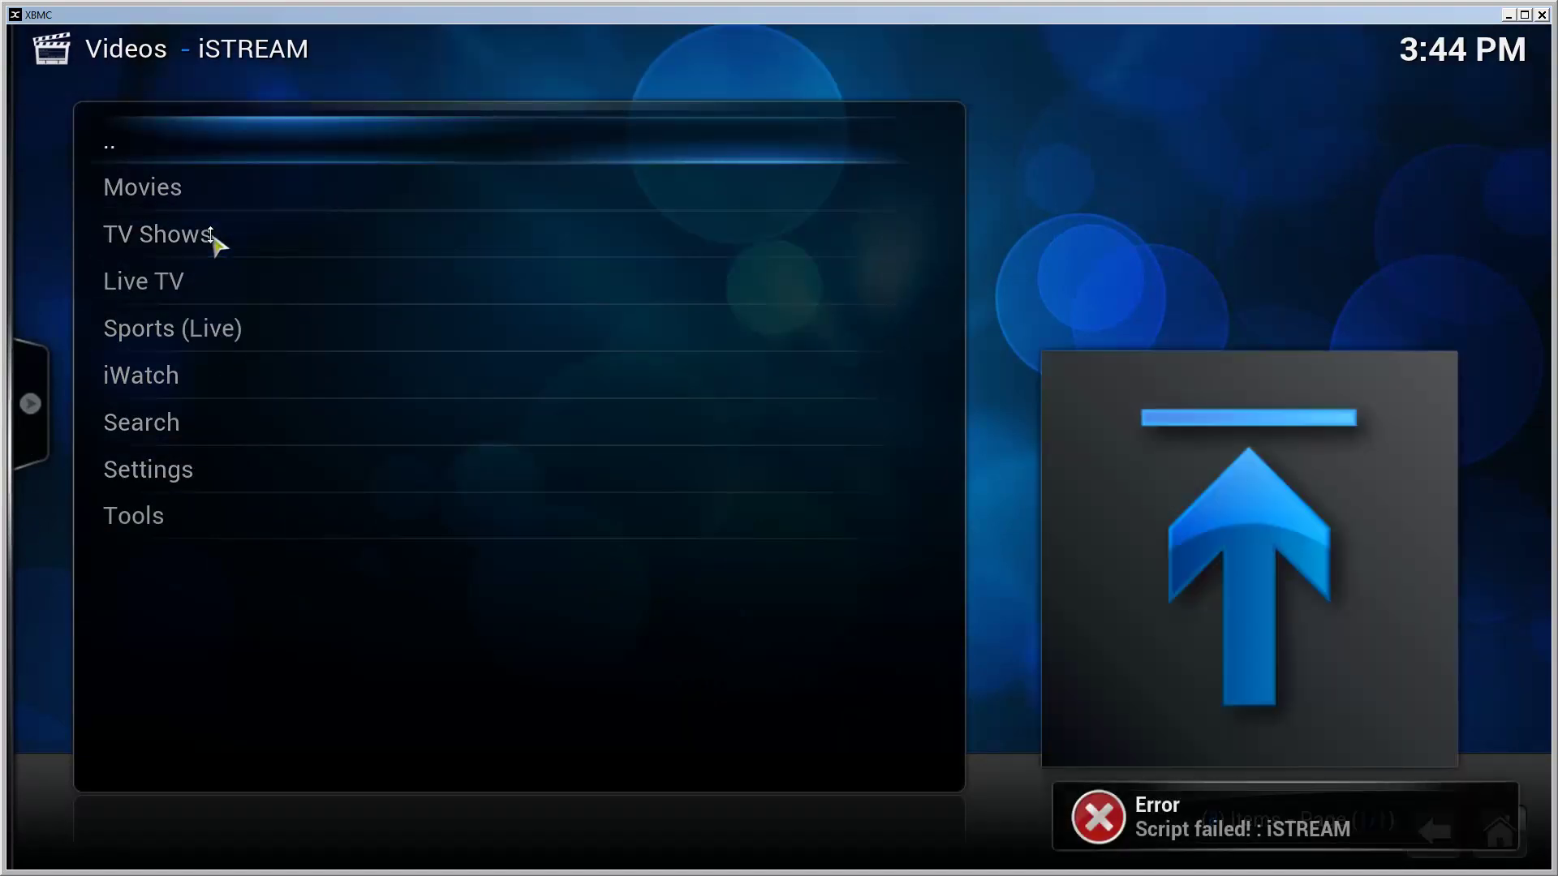
pyautogui.click(216, 236)
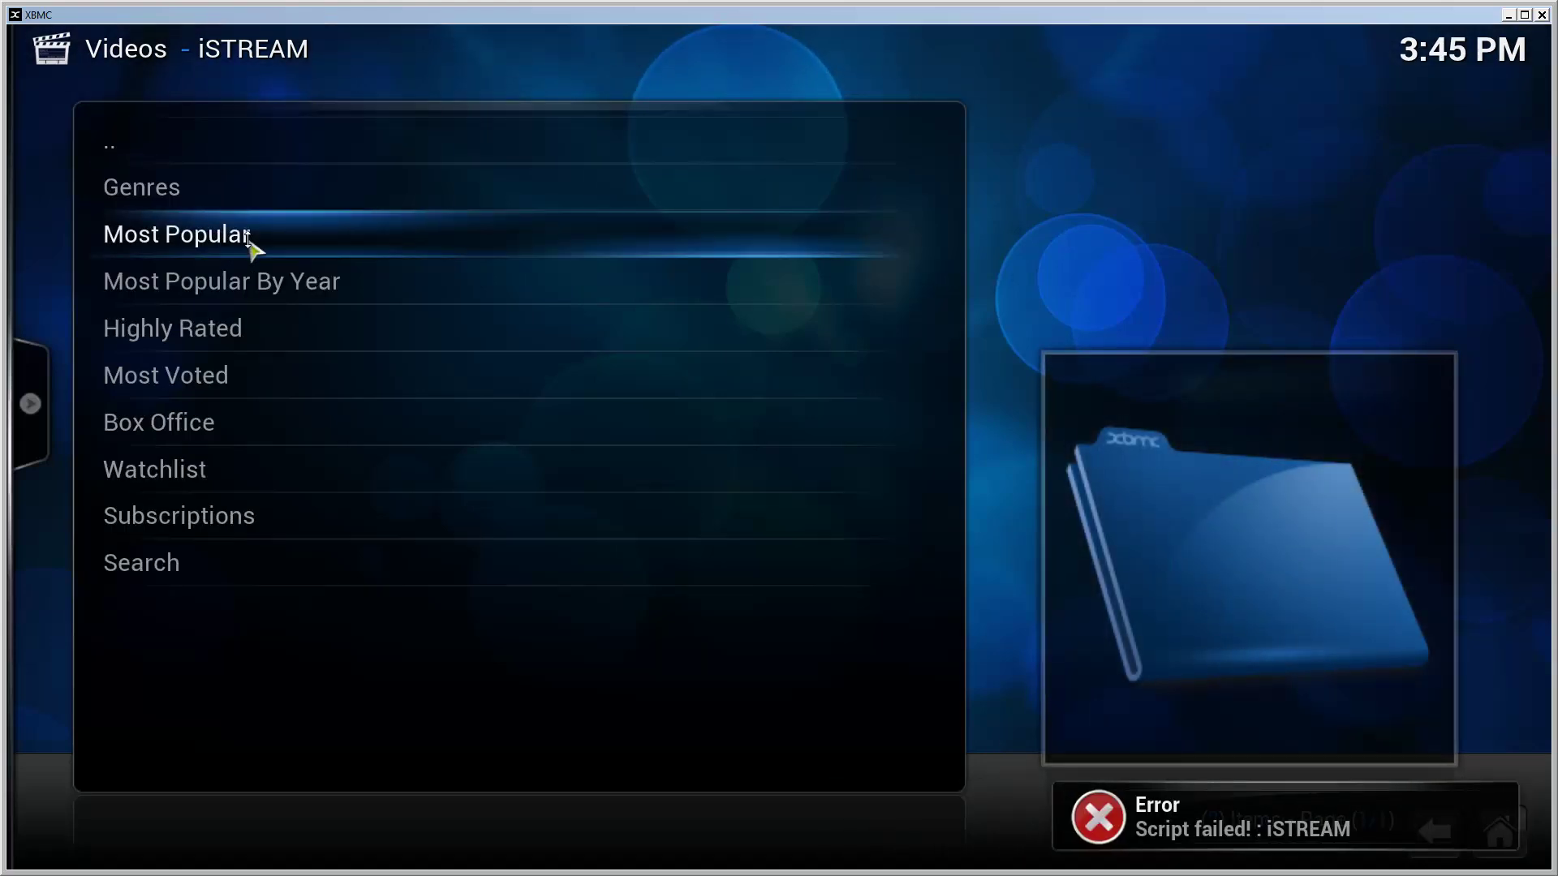
pyautogui.click(228, 235)
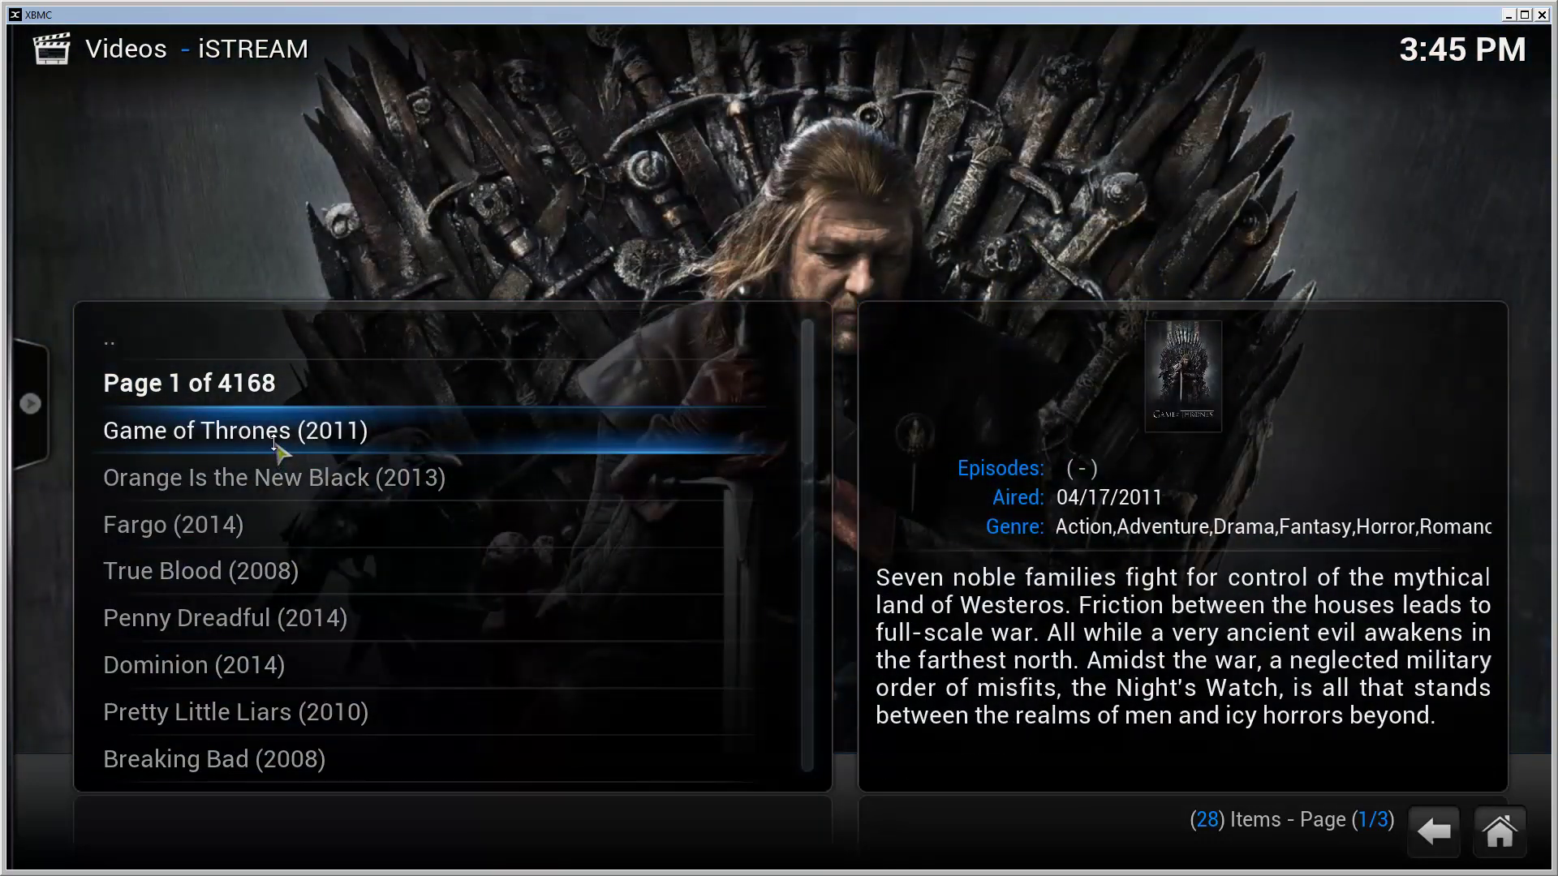
pyautogui.click(274, 438)
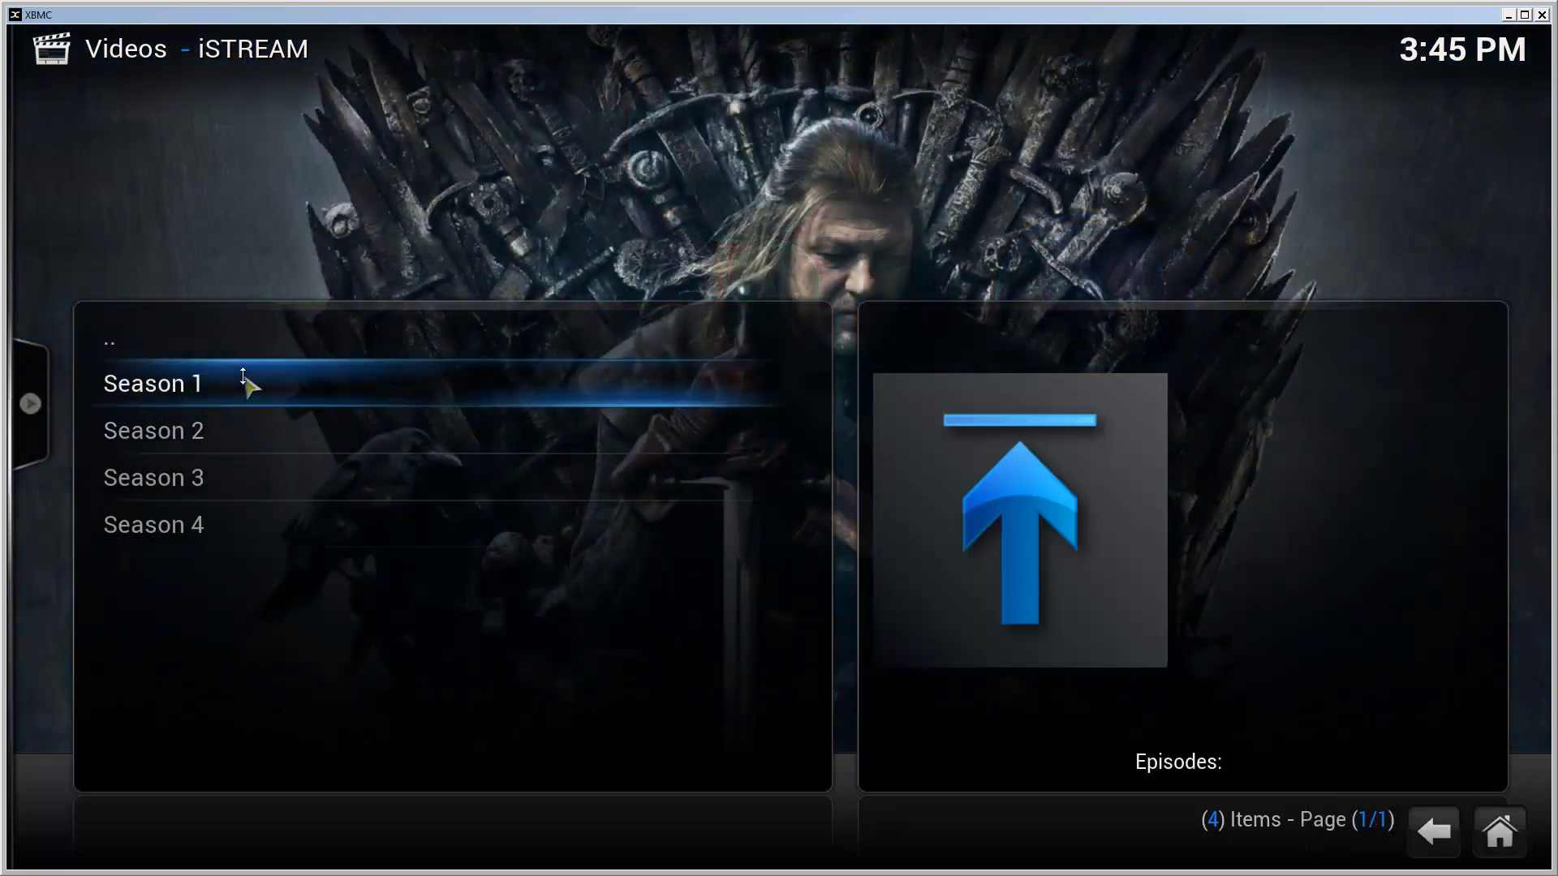
pyautogui.click(248, 384)
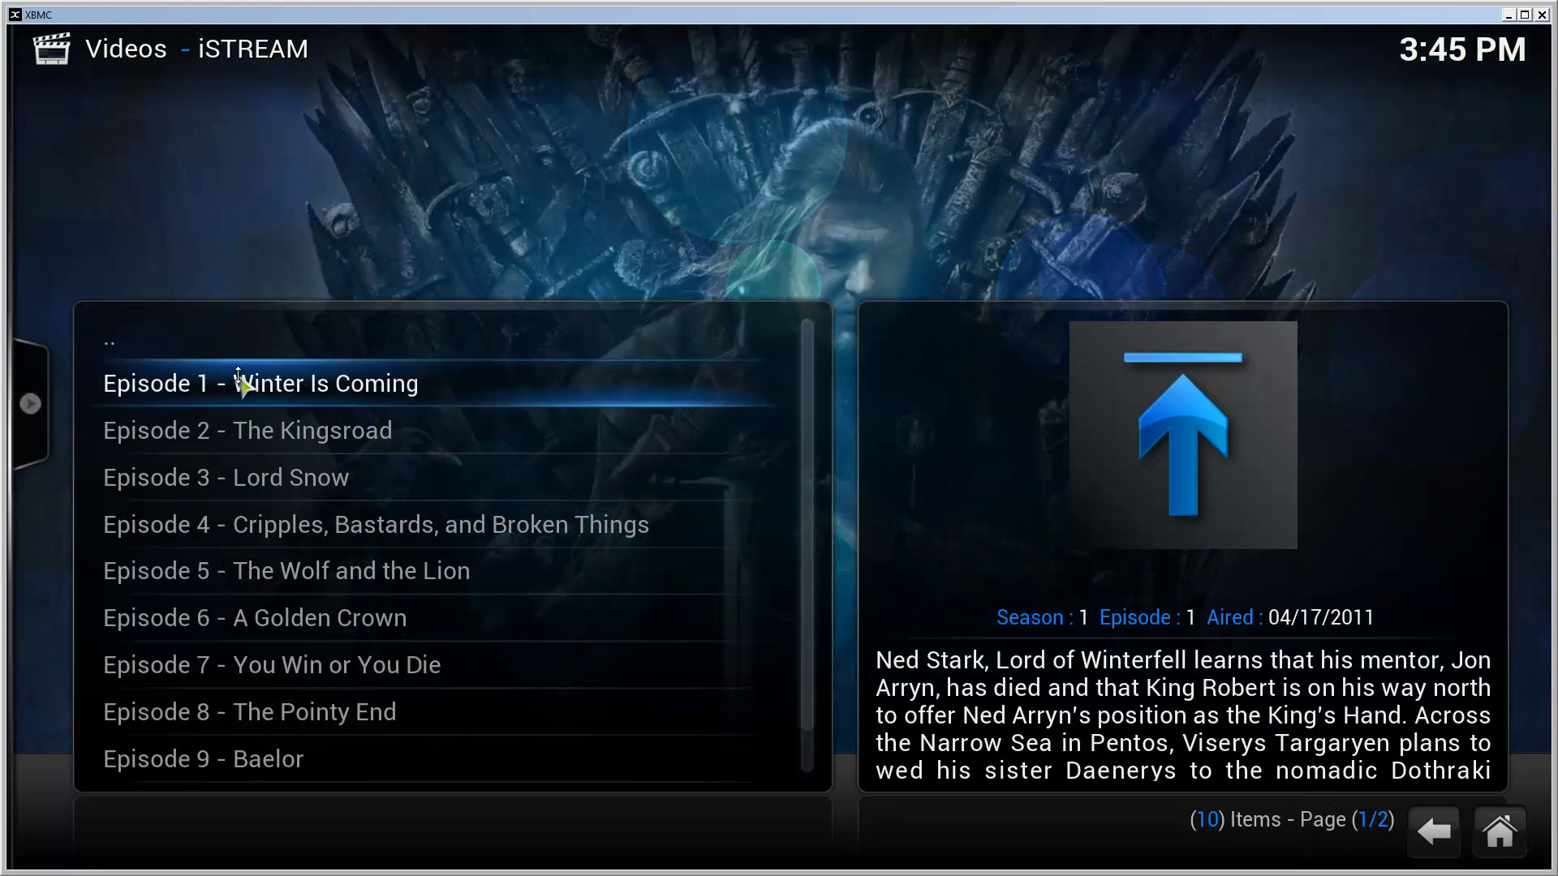
pyautogui.click(241, 381)
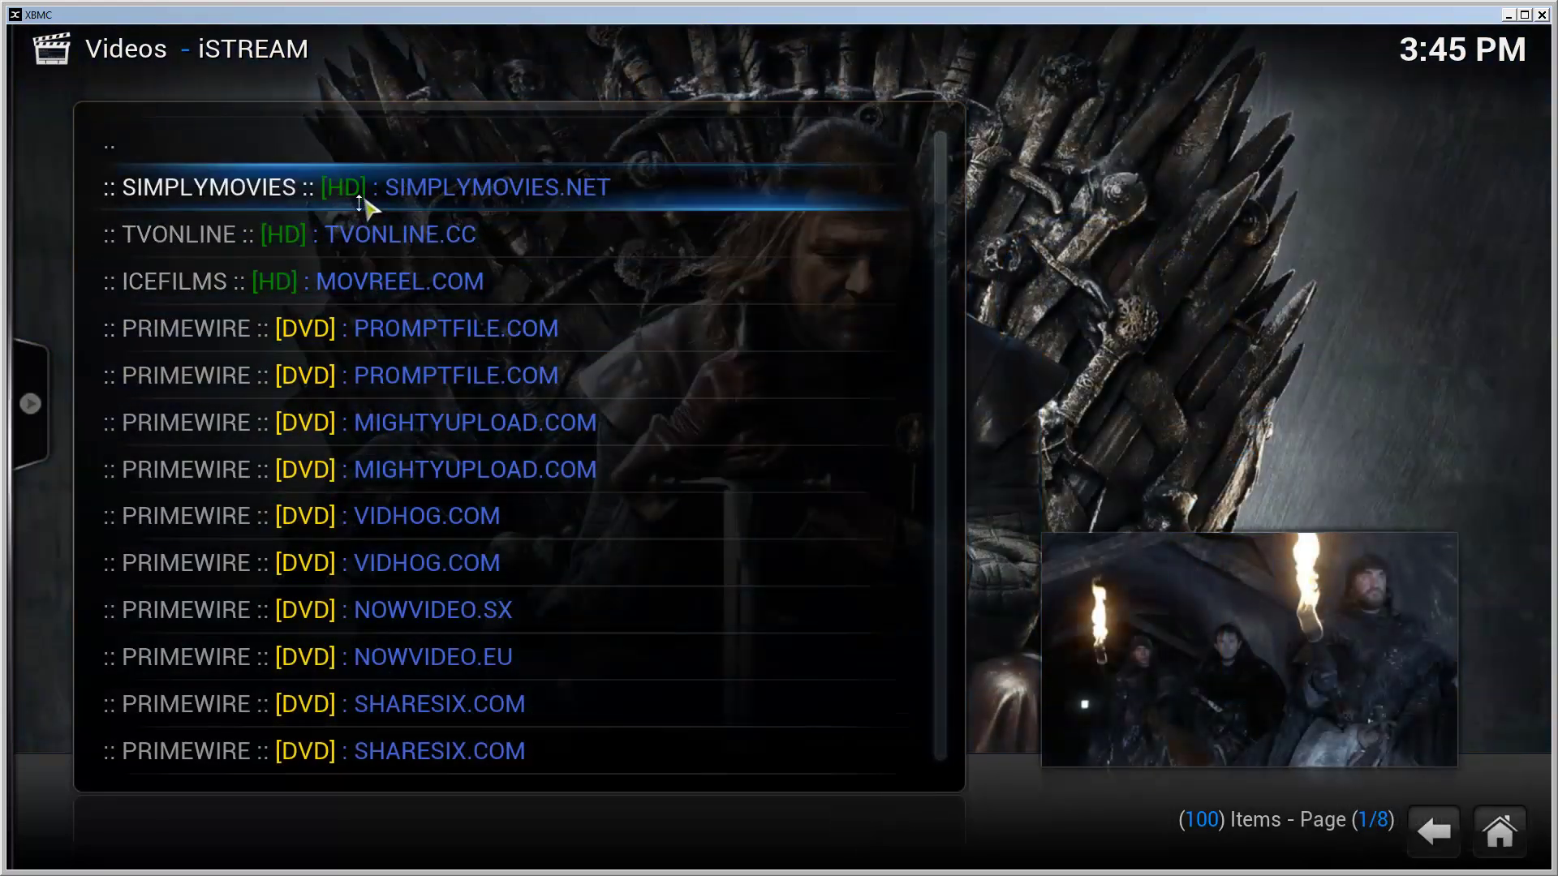
pyautogui.scroll(-6, 373, 564)
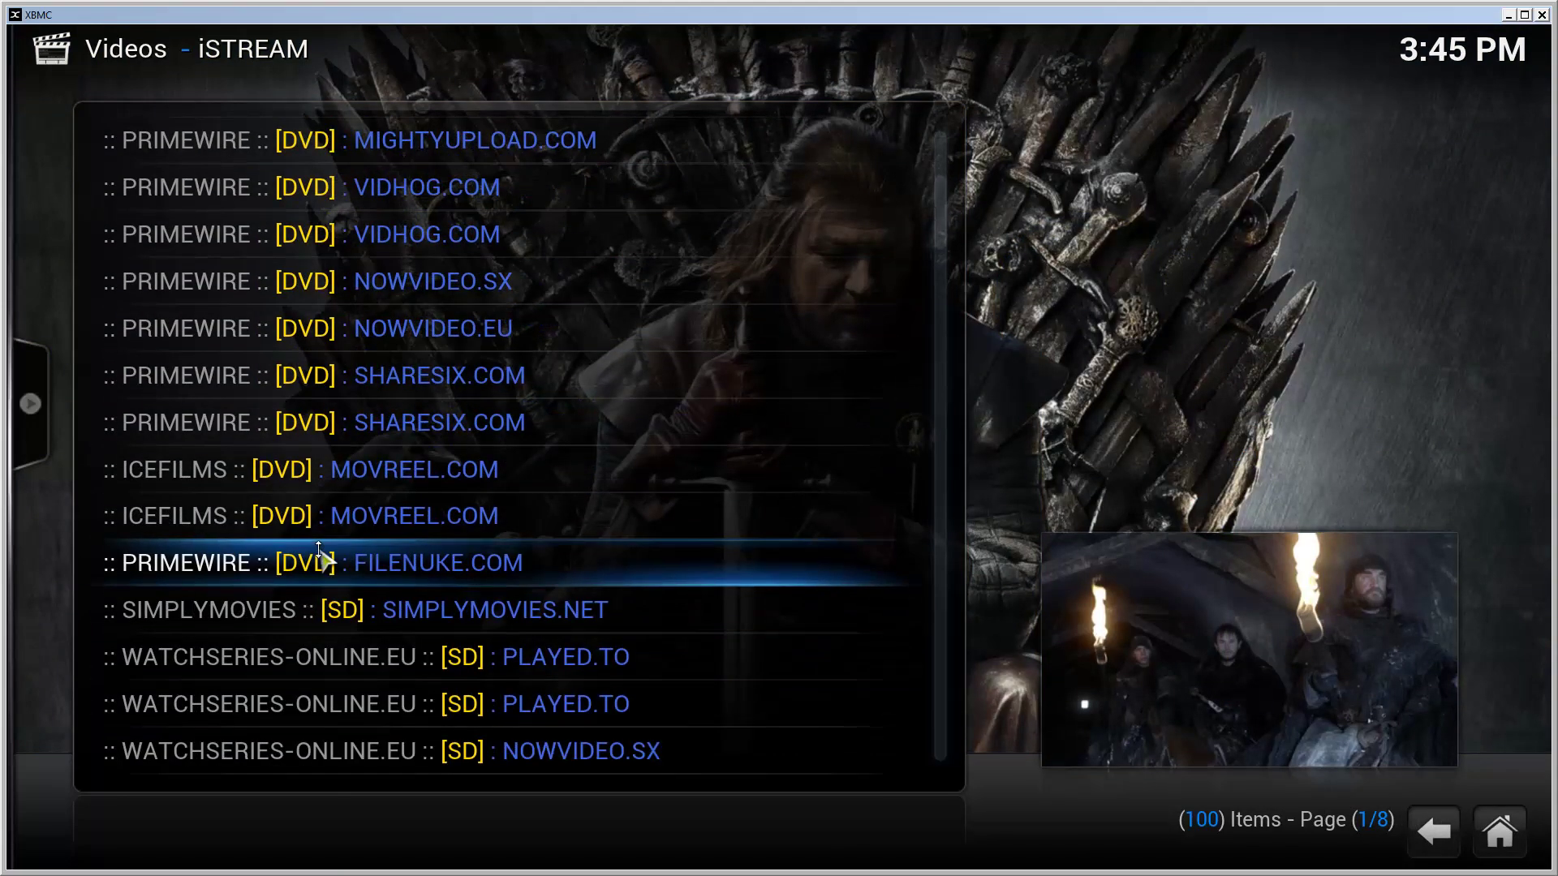
pyautogui.scroll(-6, 392, 580)
pyautogui.scroll(5, 390, 580)
pyautogui.scroll(-8, 389, 580)
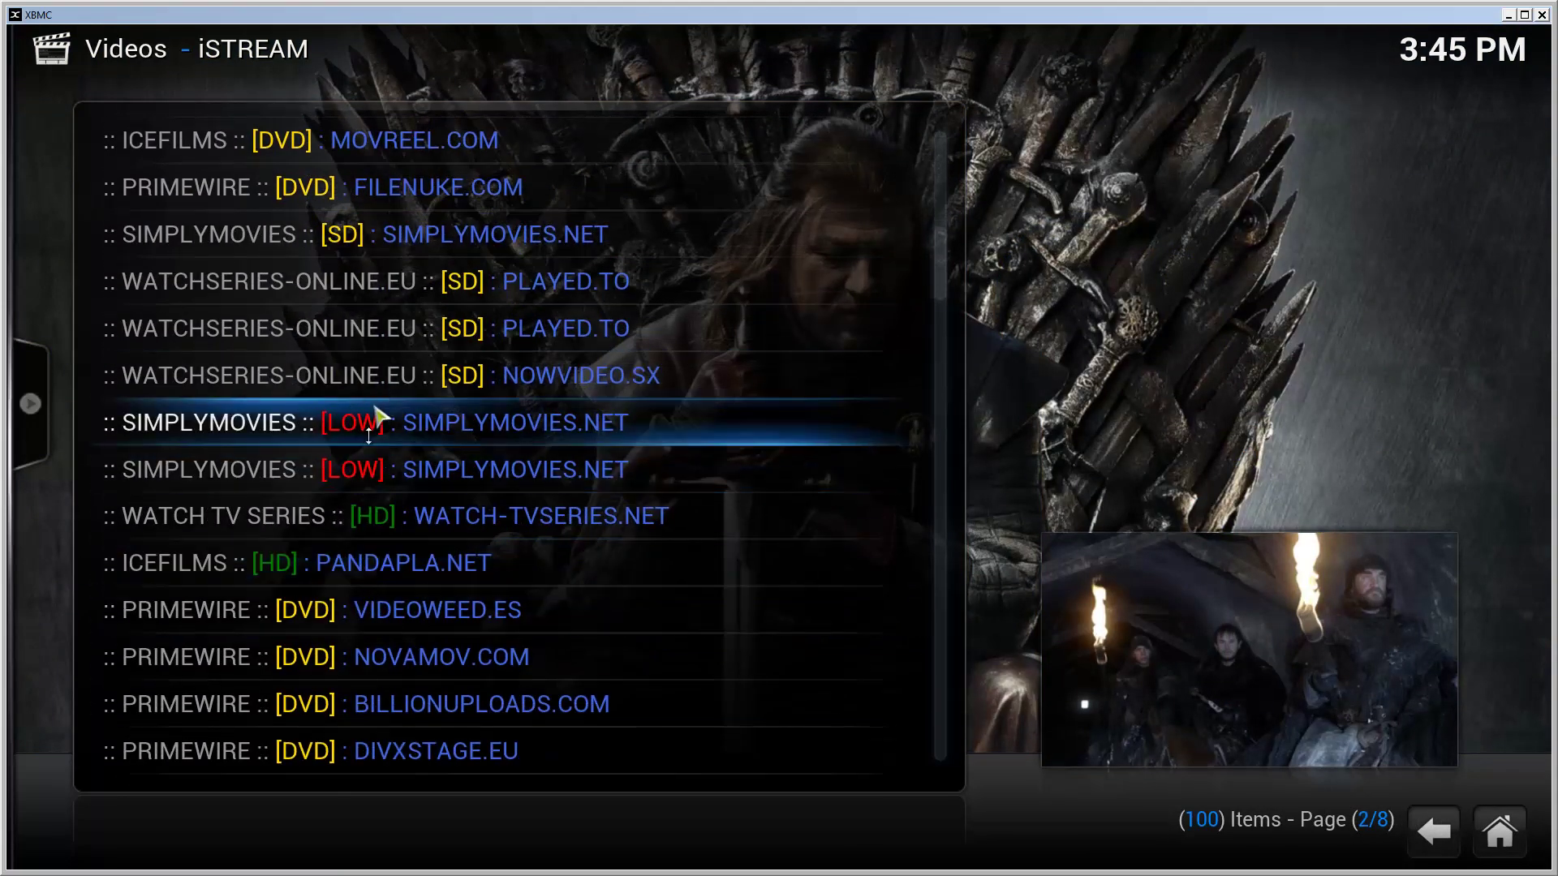
pyautogui.scroll(13, 374, 479)
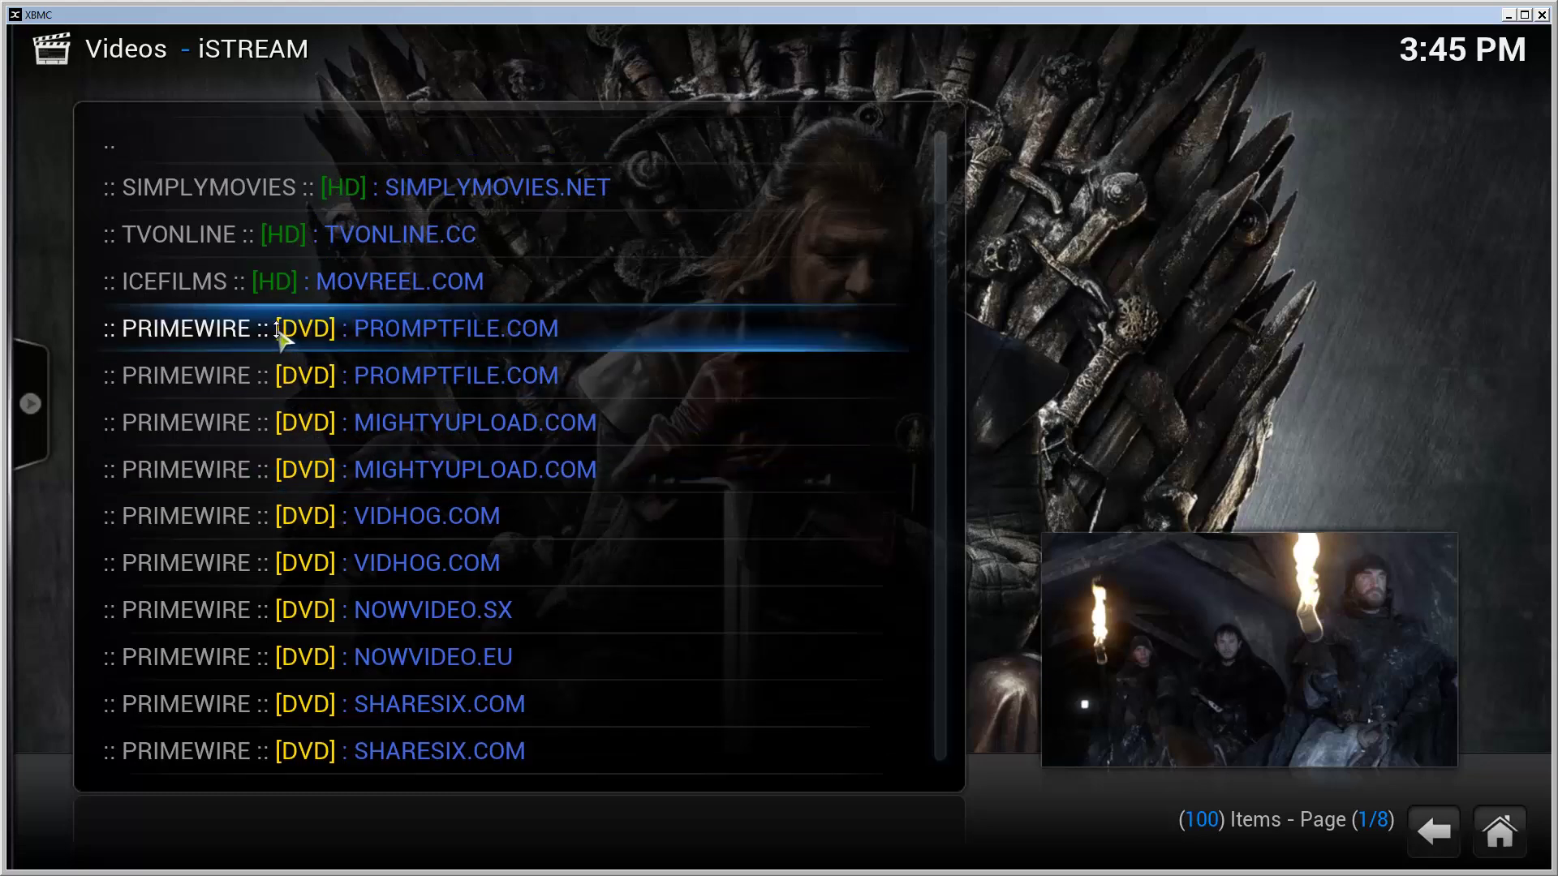
pyautogui.click(277, 329)
pyautogui.press('BackSpace')
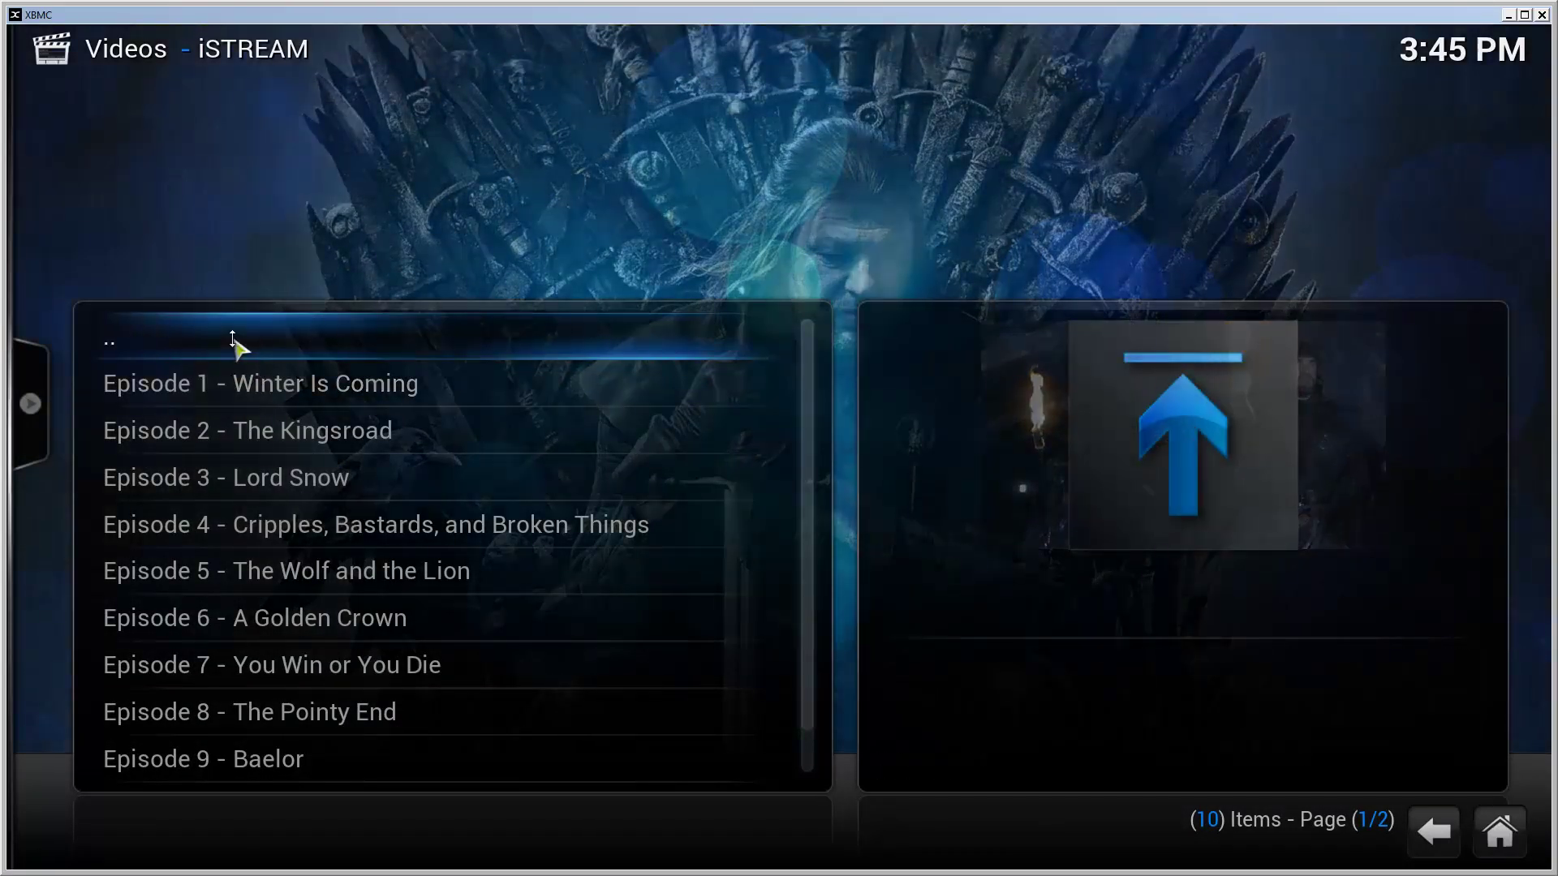
# Back out of iStream's folders to the video add-ons list showing iSTREAM 0.0.9.5.
pyautogui.click(233, 337)
pyautogui.click(234, 338)
pyautogui.click(234, 339)
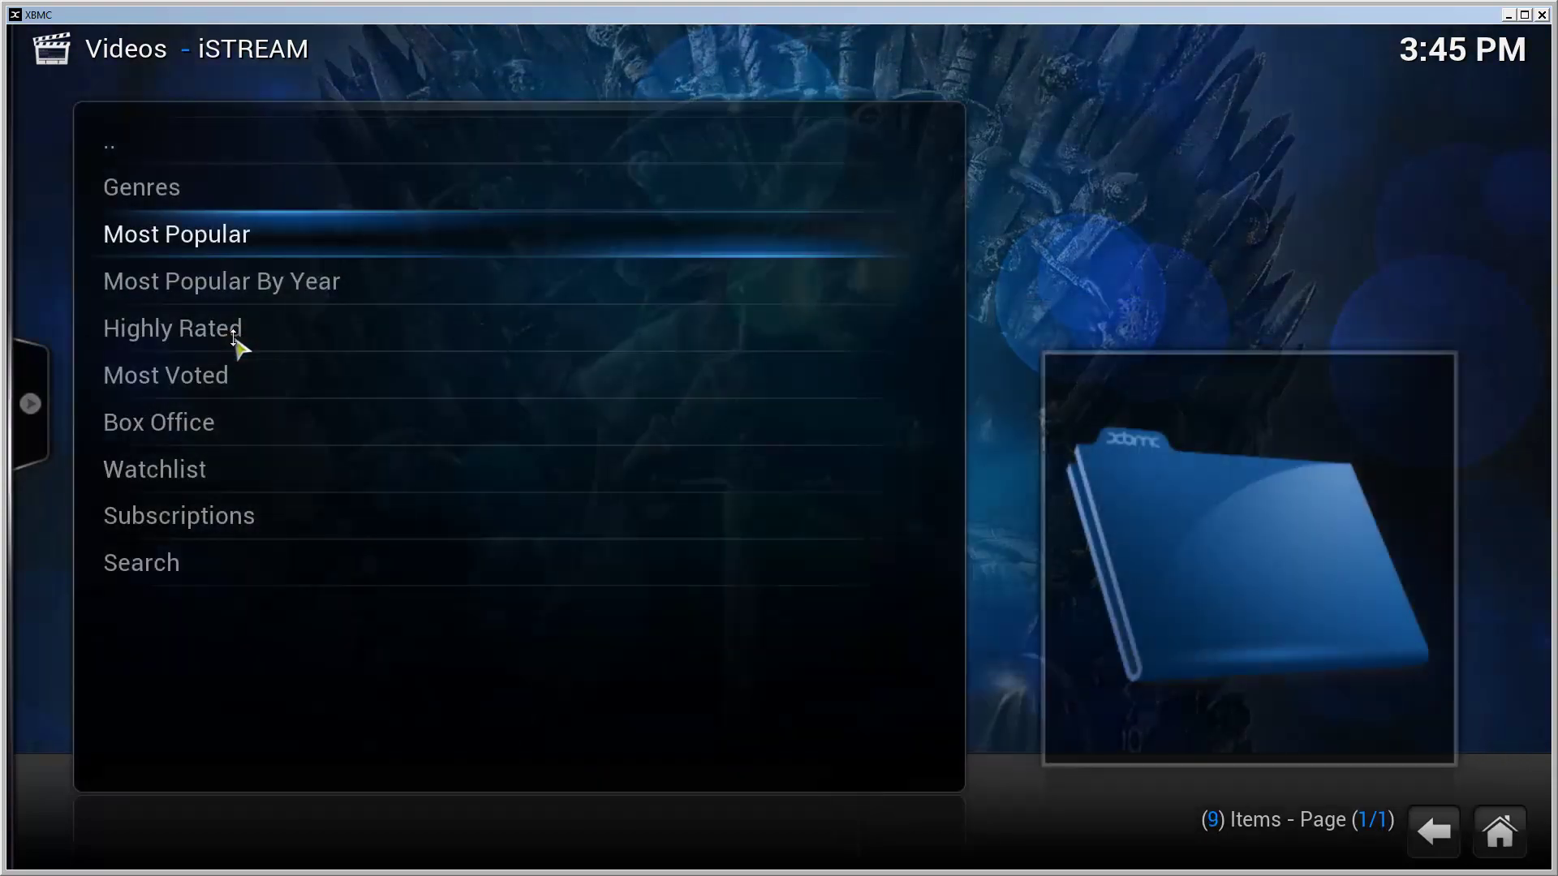
pyautogui.press('BackSpace')
pyautogui.press('BackSpace')
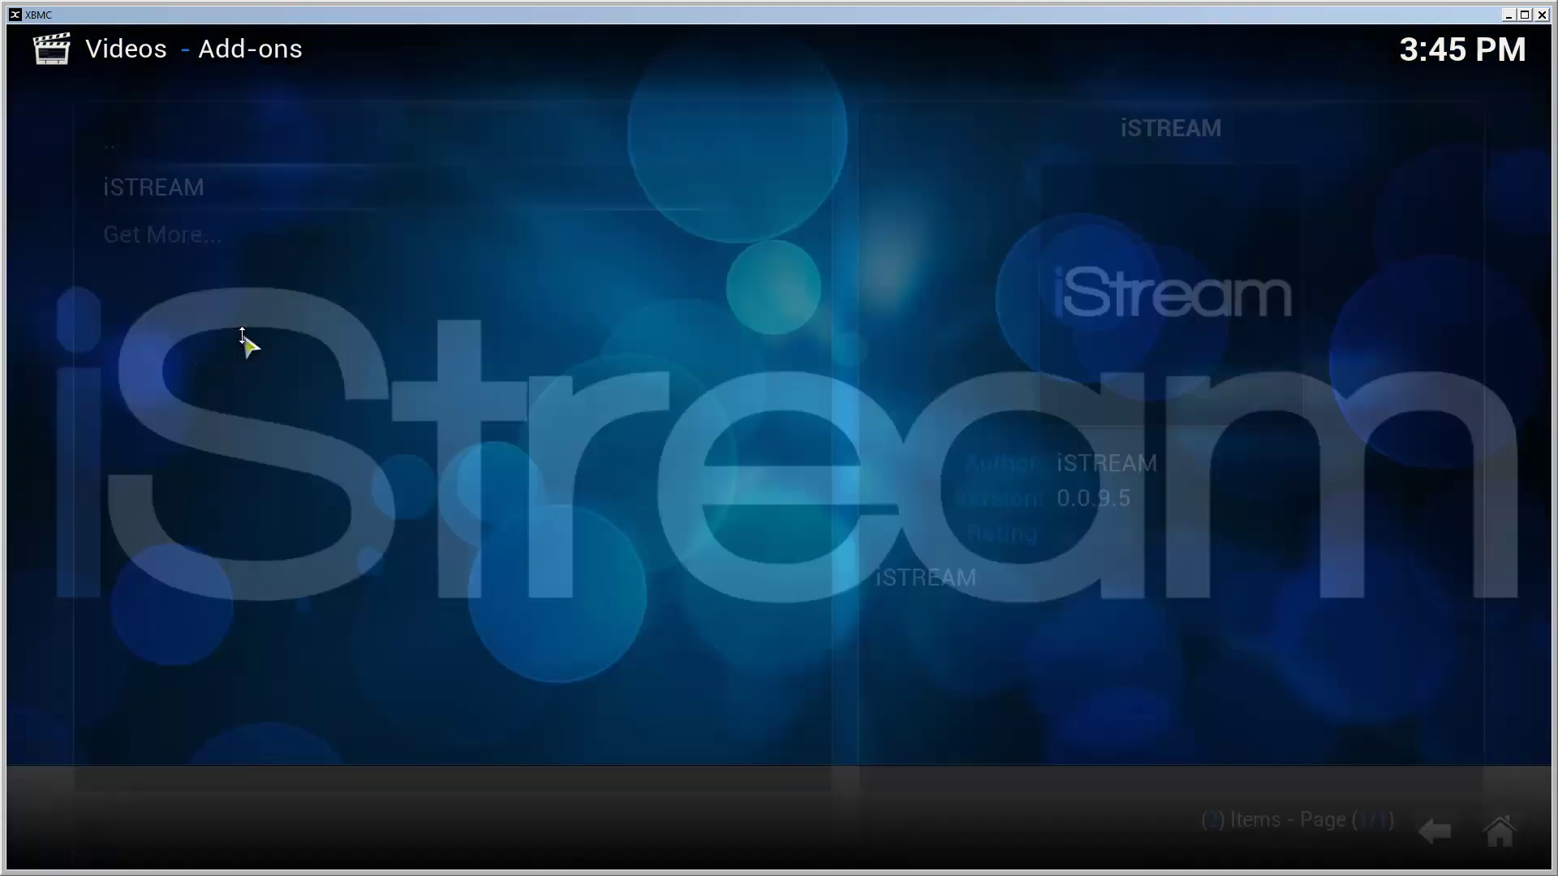
pyautogui.press('BackSpace')
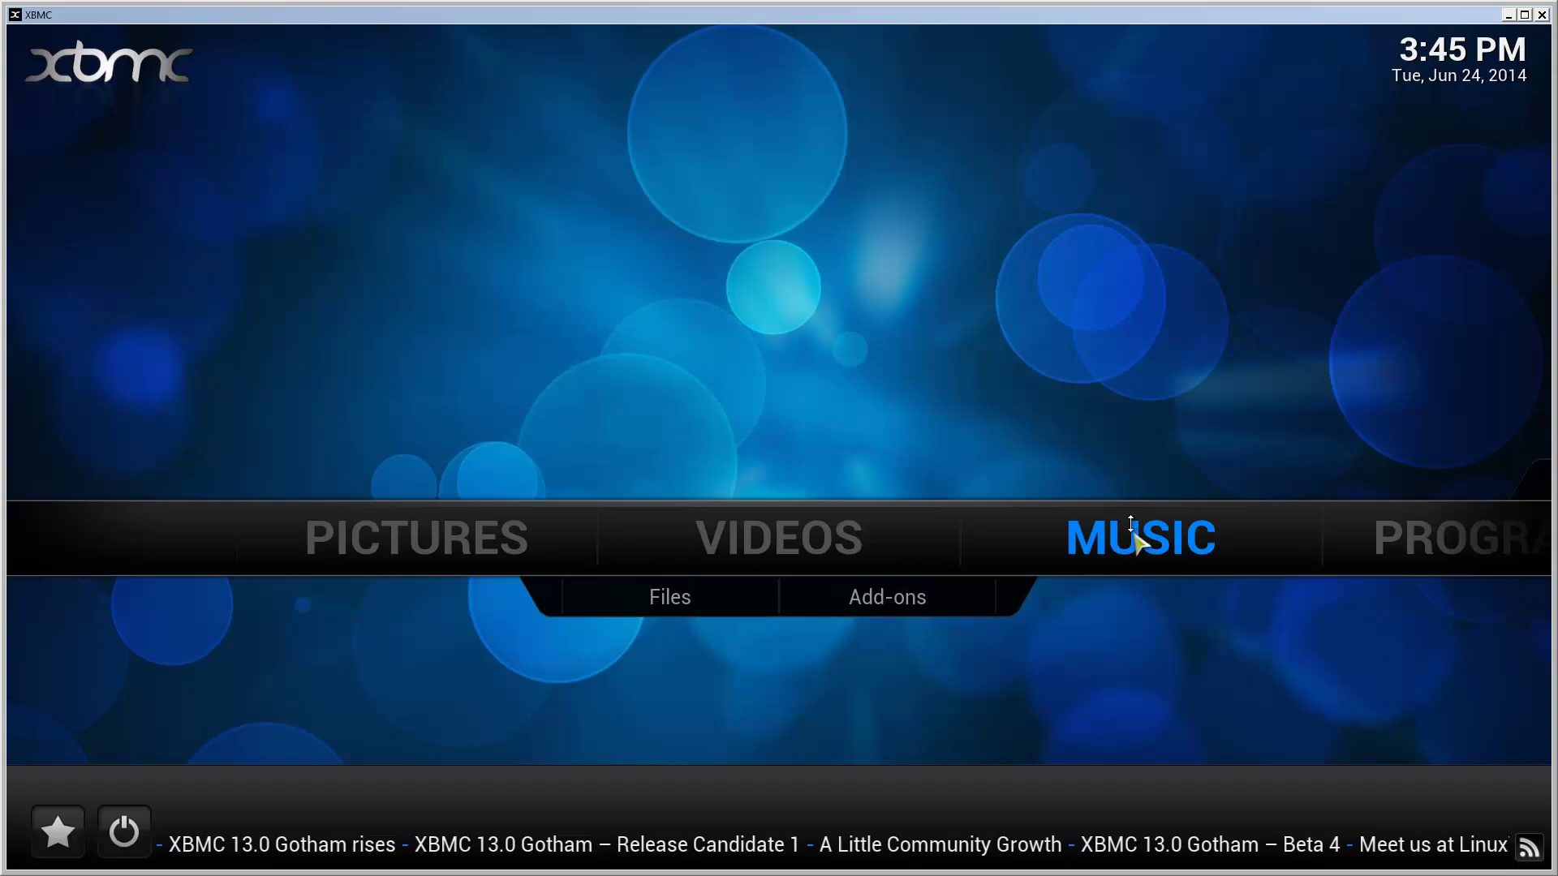